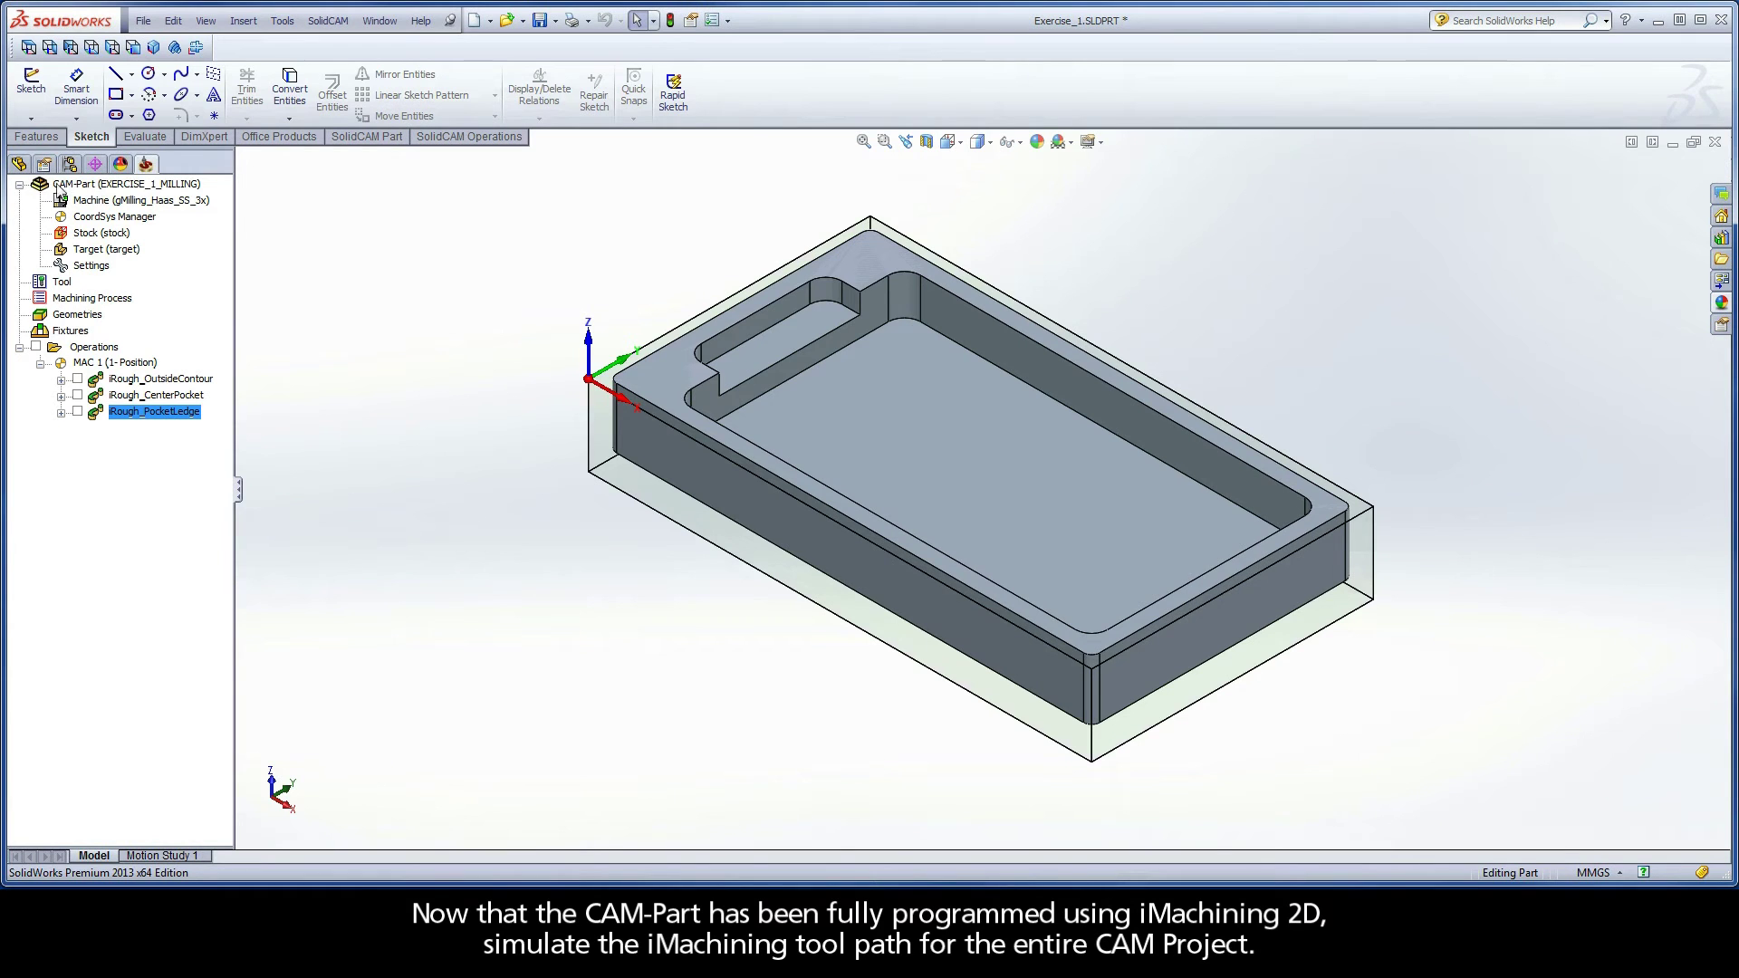
Select the CAM-Part and launch Simulate for all operations from the Operations header.
left_click(154, 188)
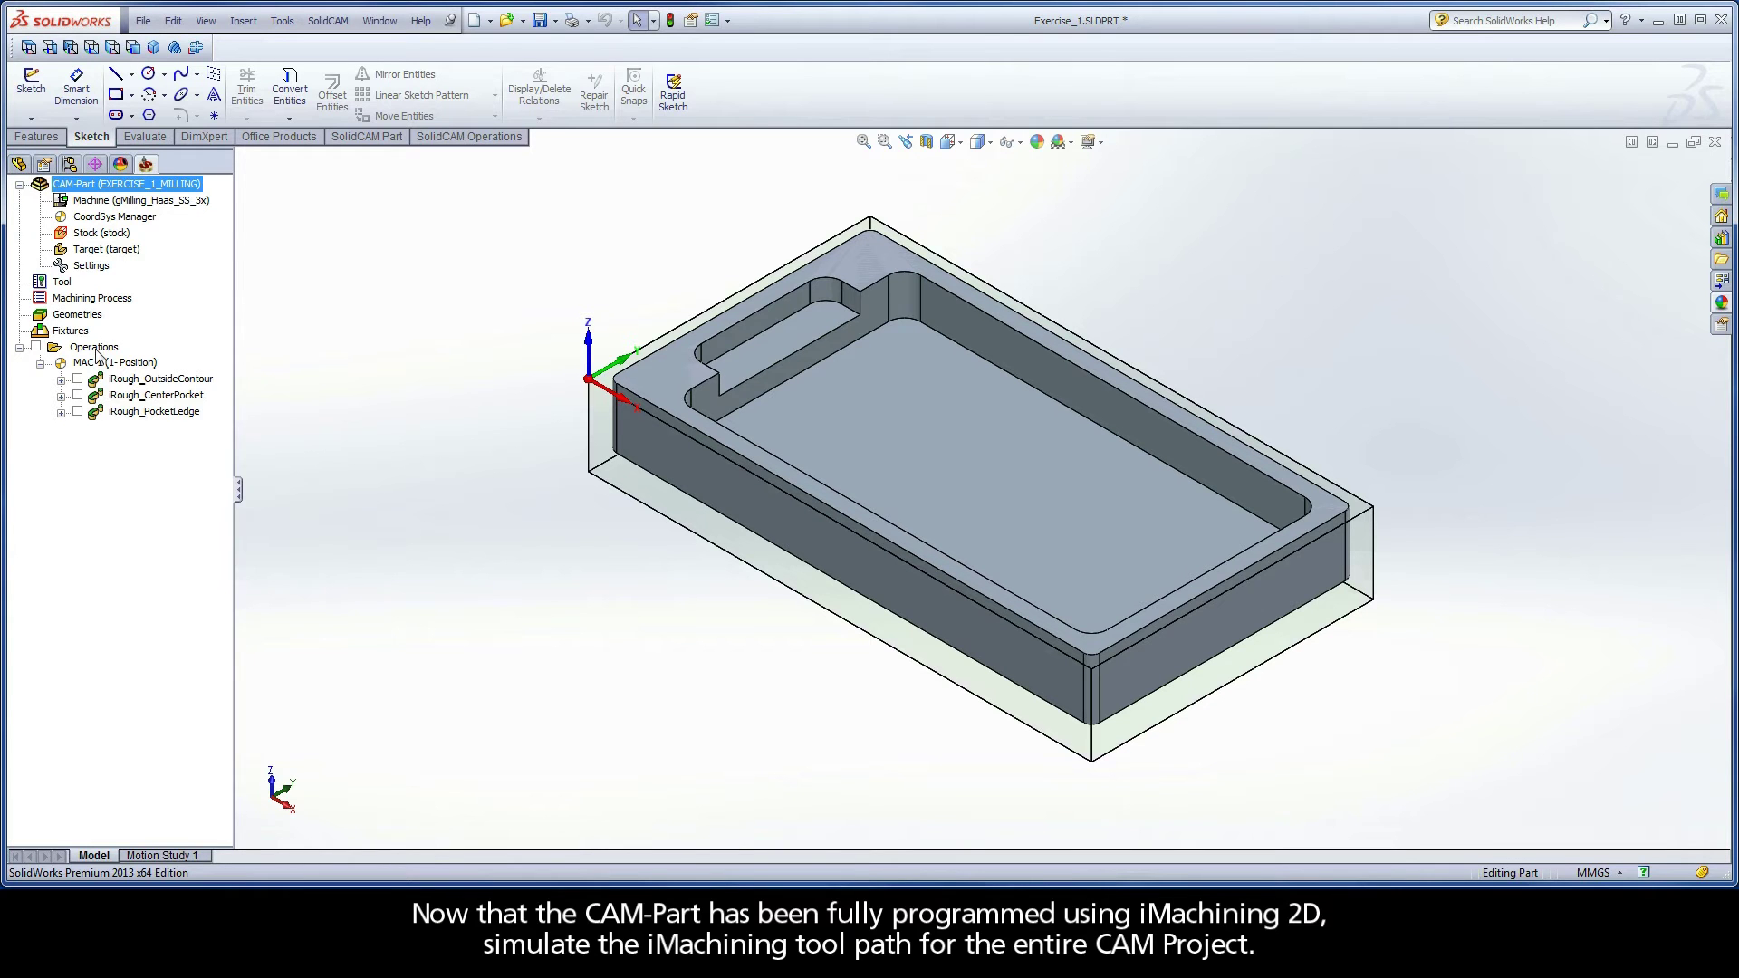
right_click(96, 348)
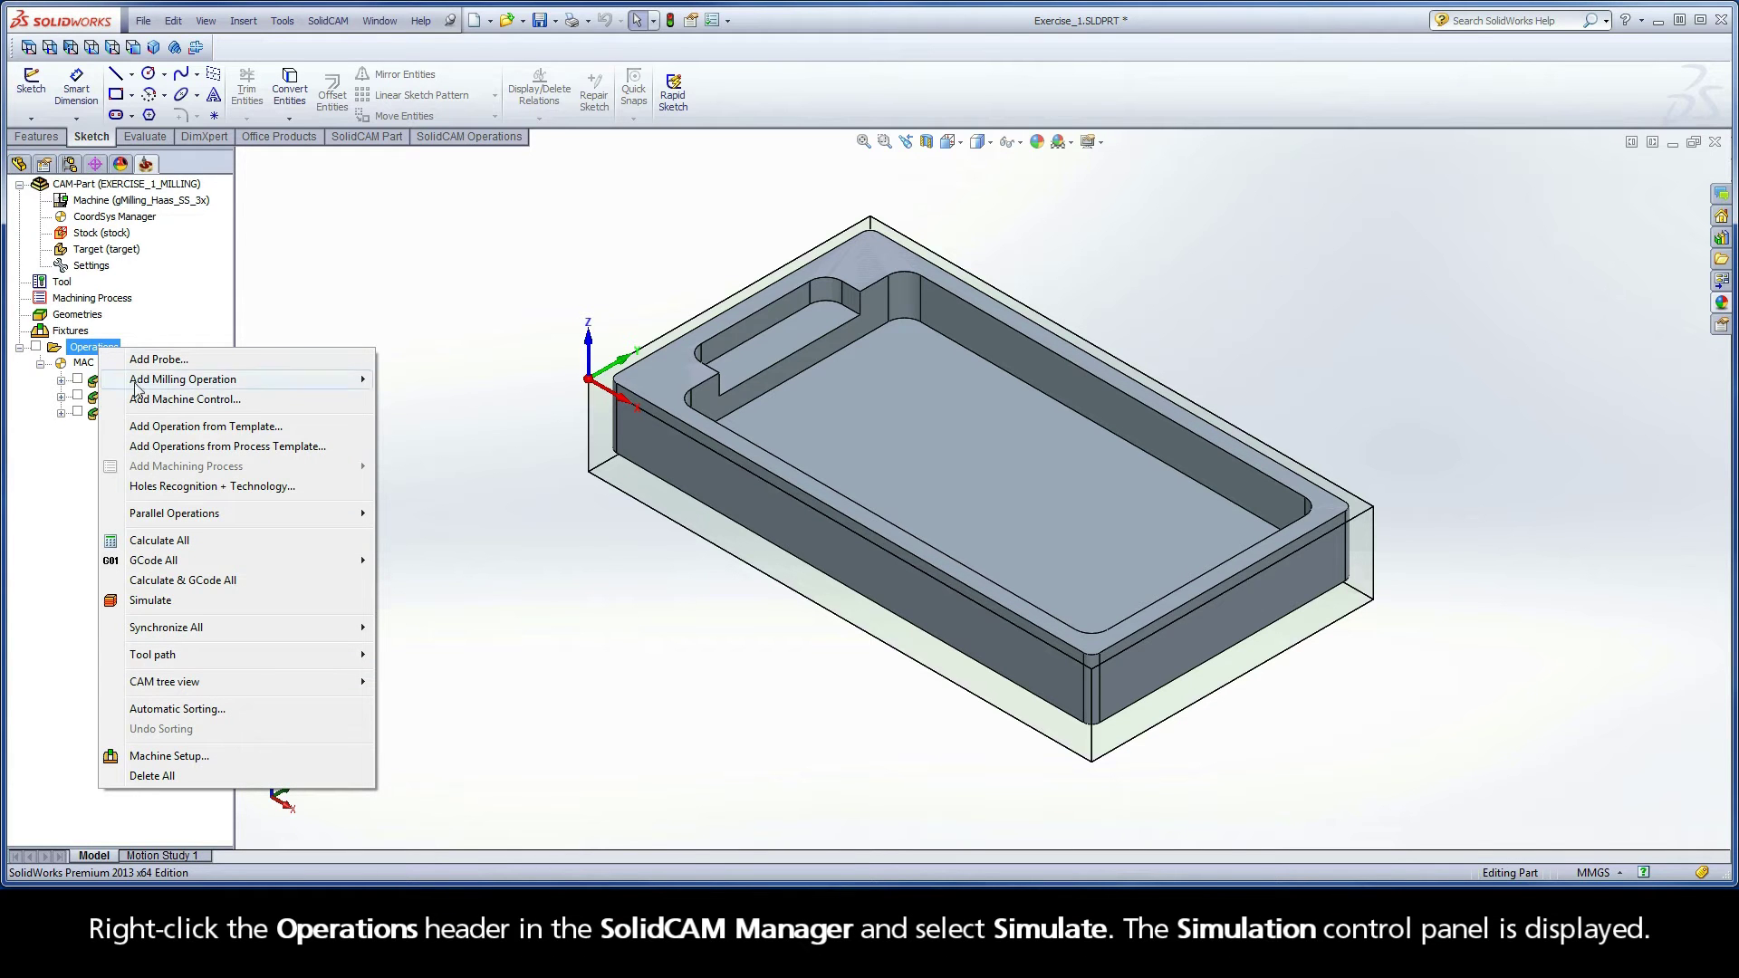
left_click(165, 607)
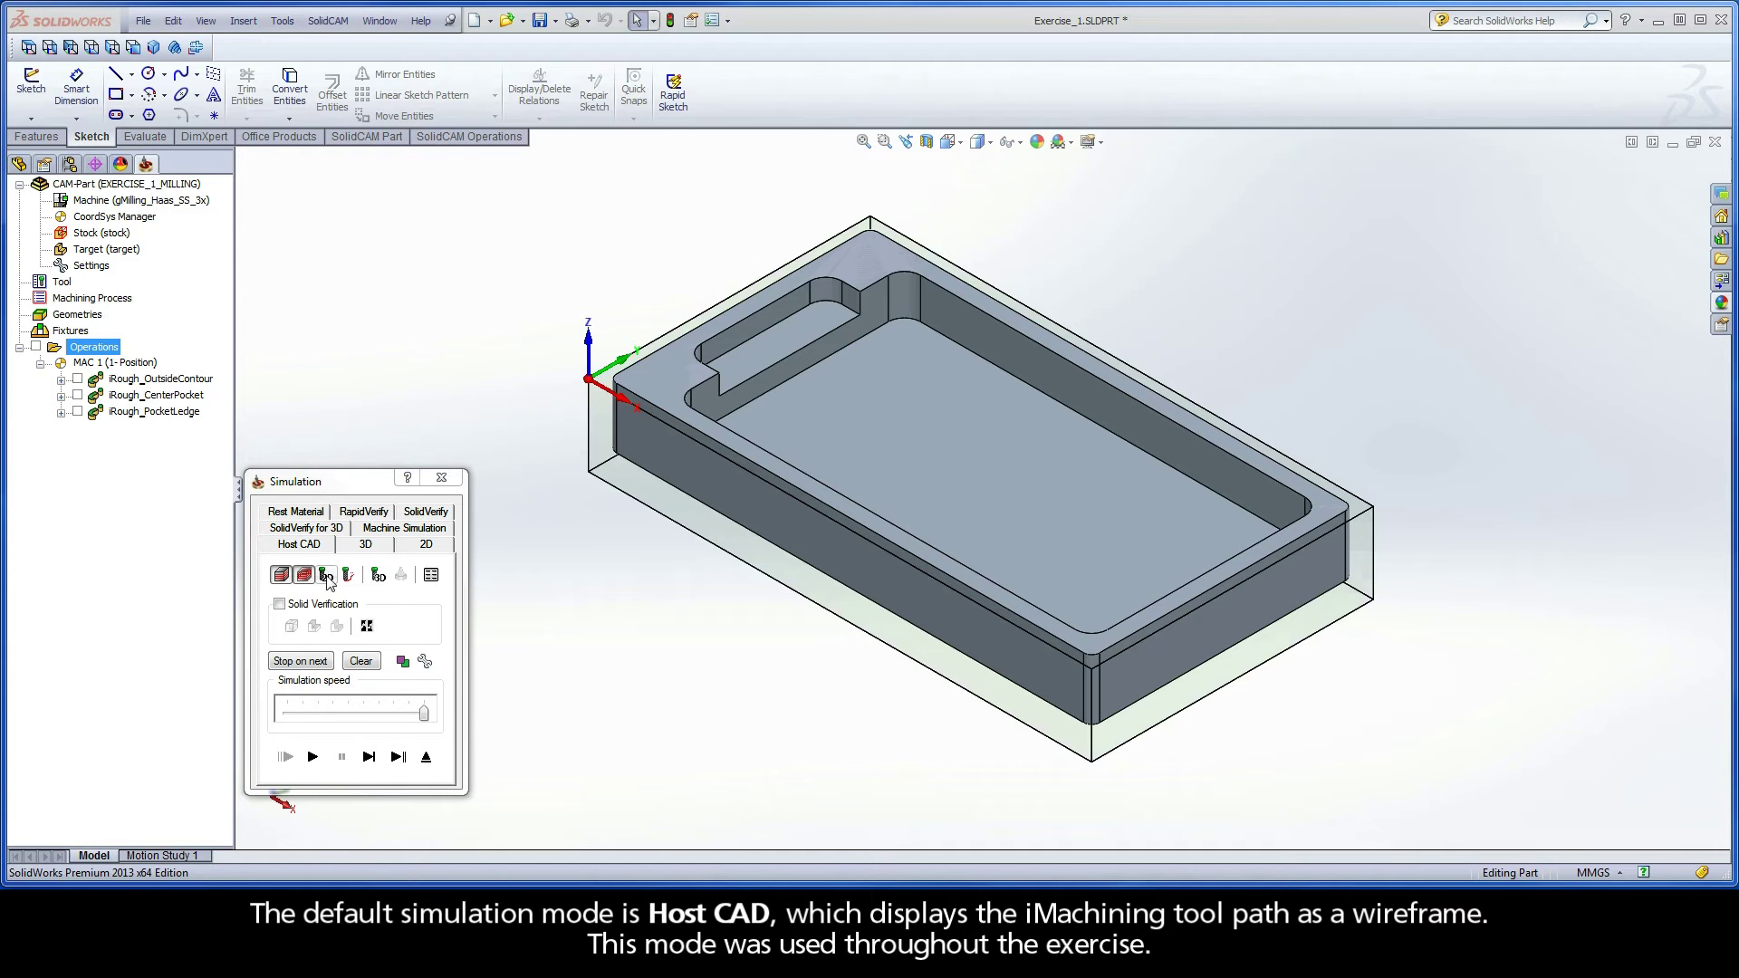
Enable wireframe tool, Show trail, Show tool 3D and the Simulation Data readout in Host CAD.
left_click(326, 577)
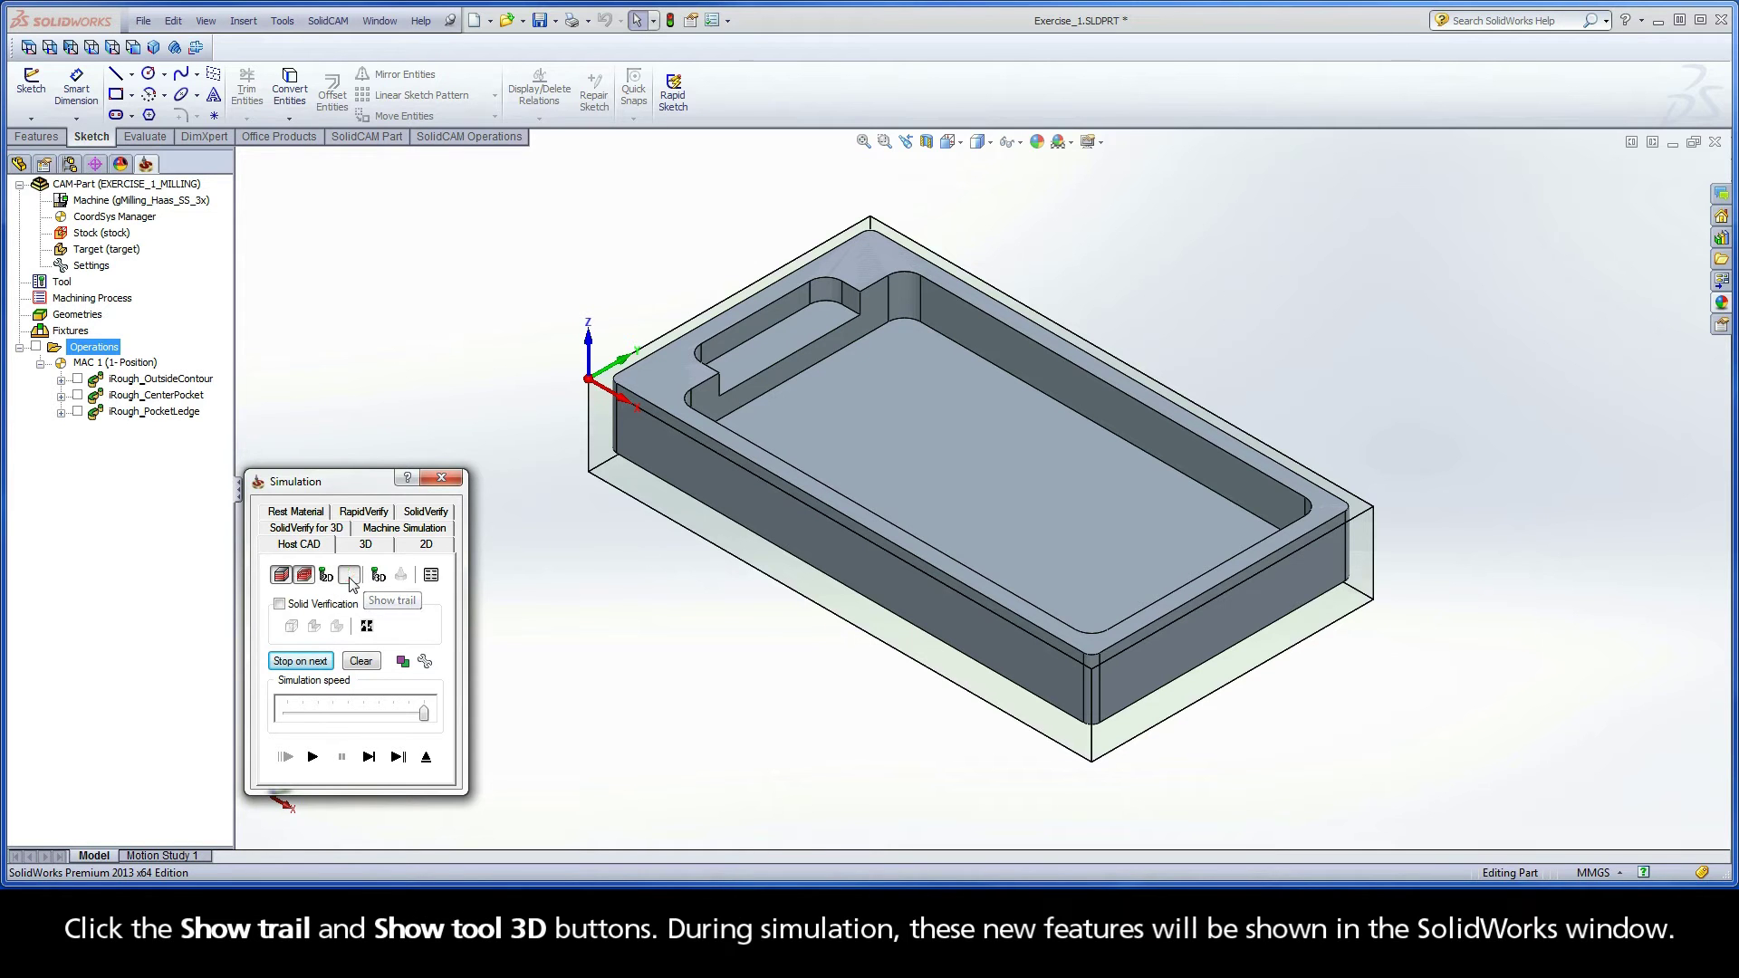
left_click(348, 576)
left_click(382, 579)
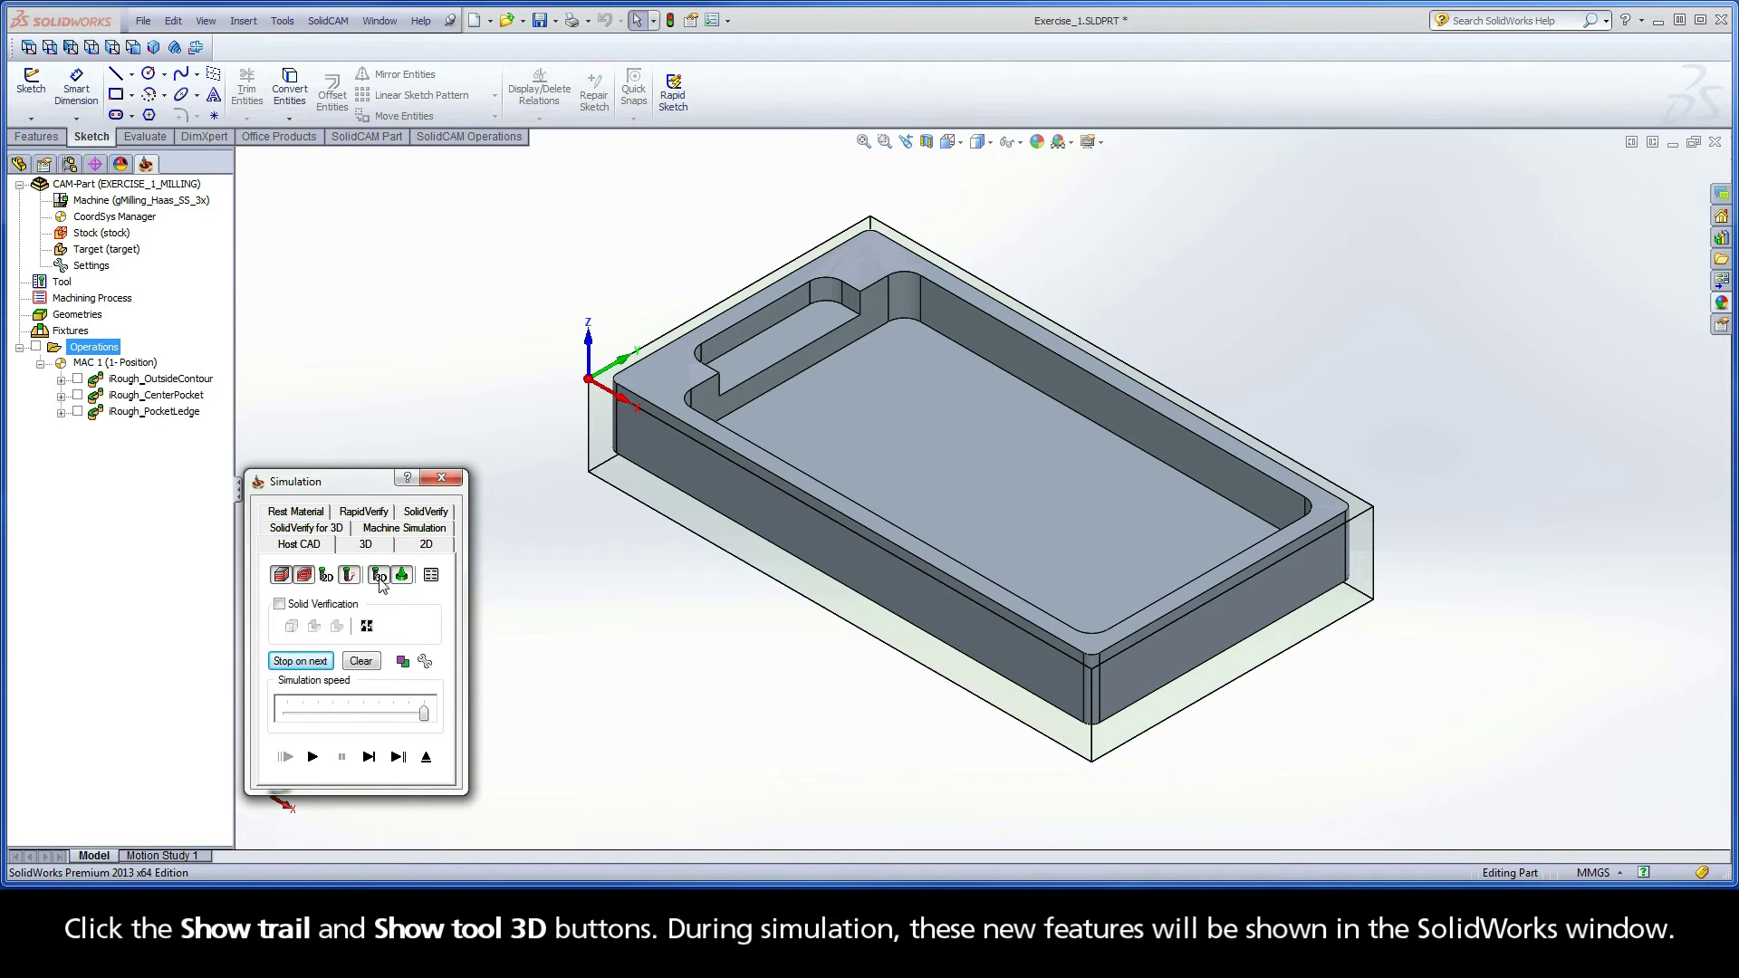
left_click(431, 577)
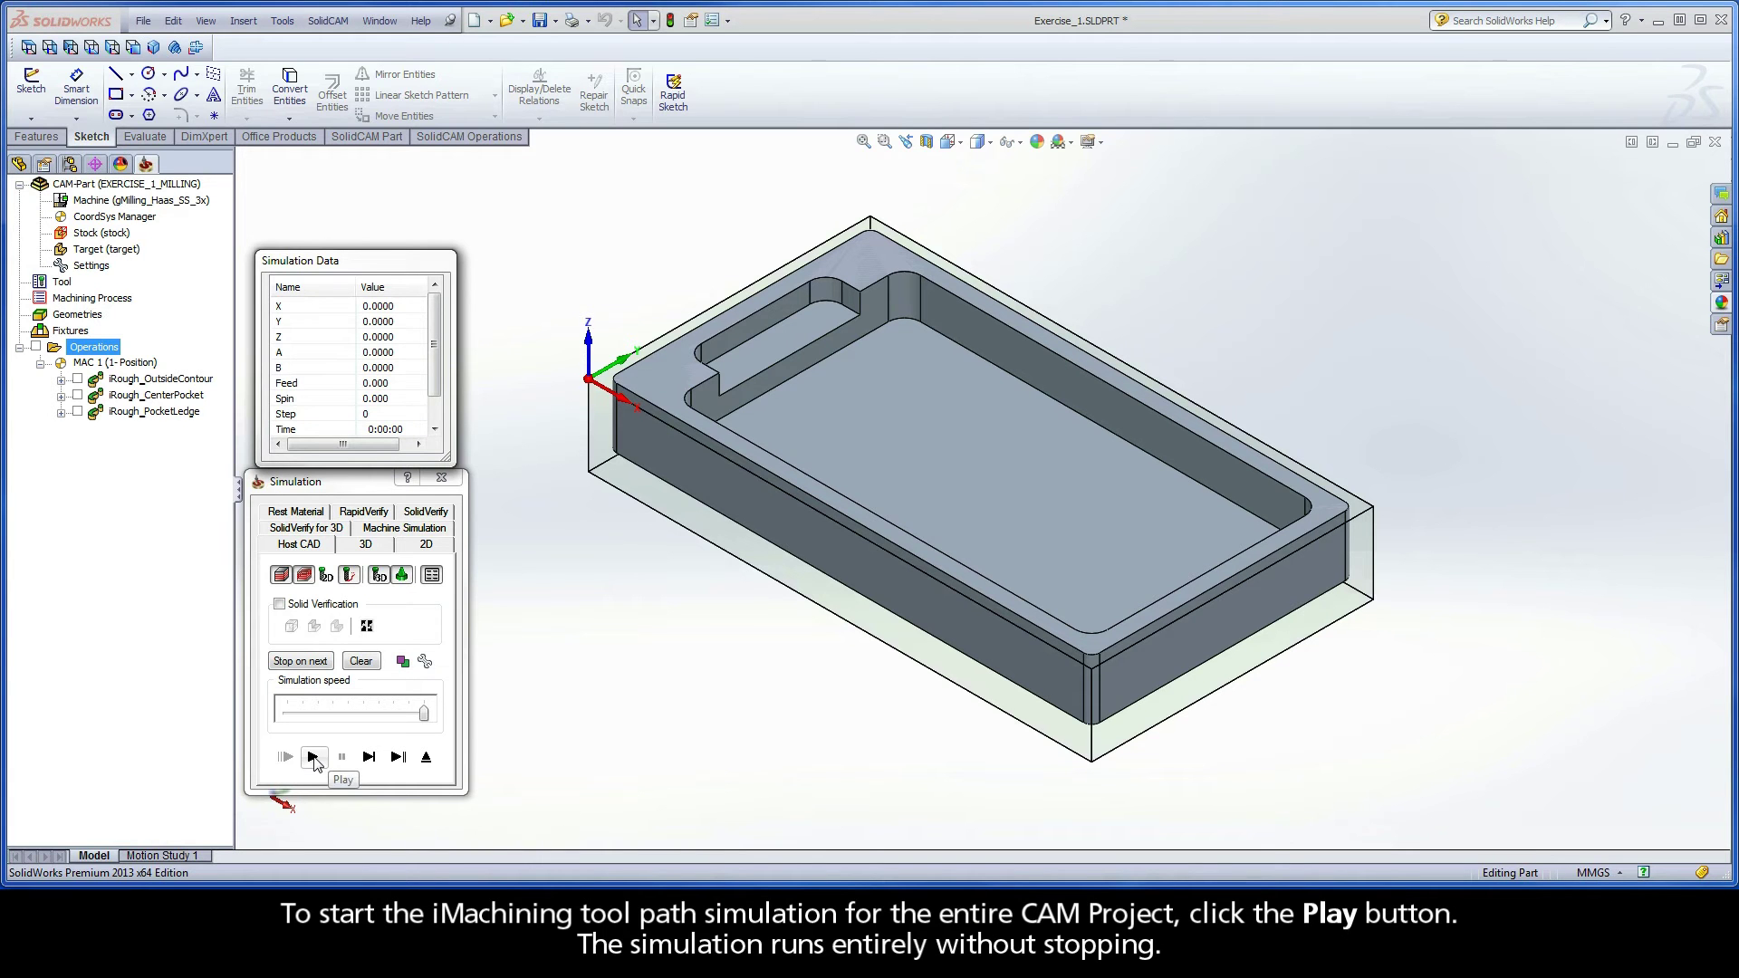
Play the full iMachining simulation, then replay it with the speed slider at mid-range.
left_click(314, 757)
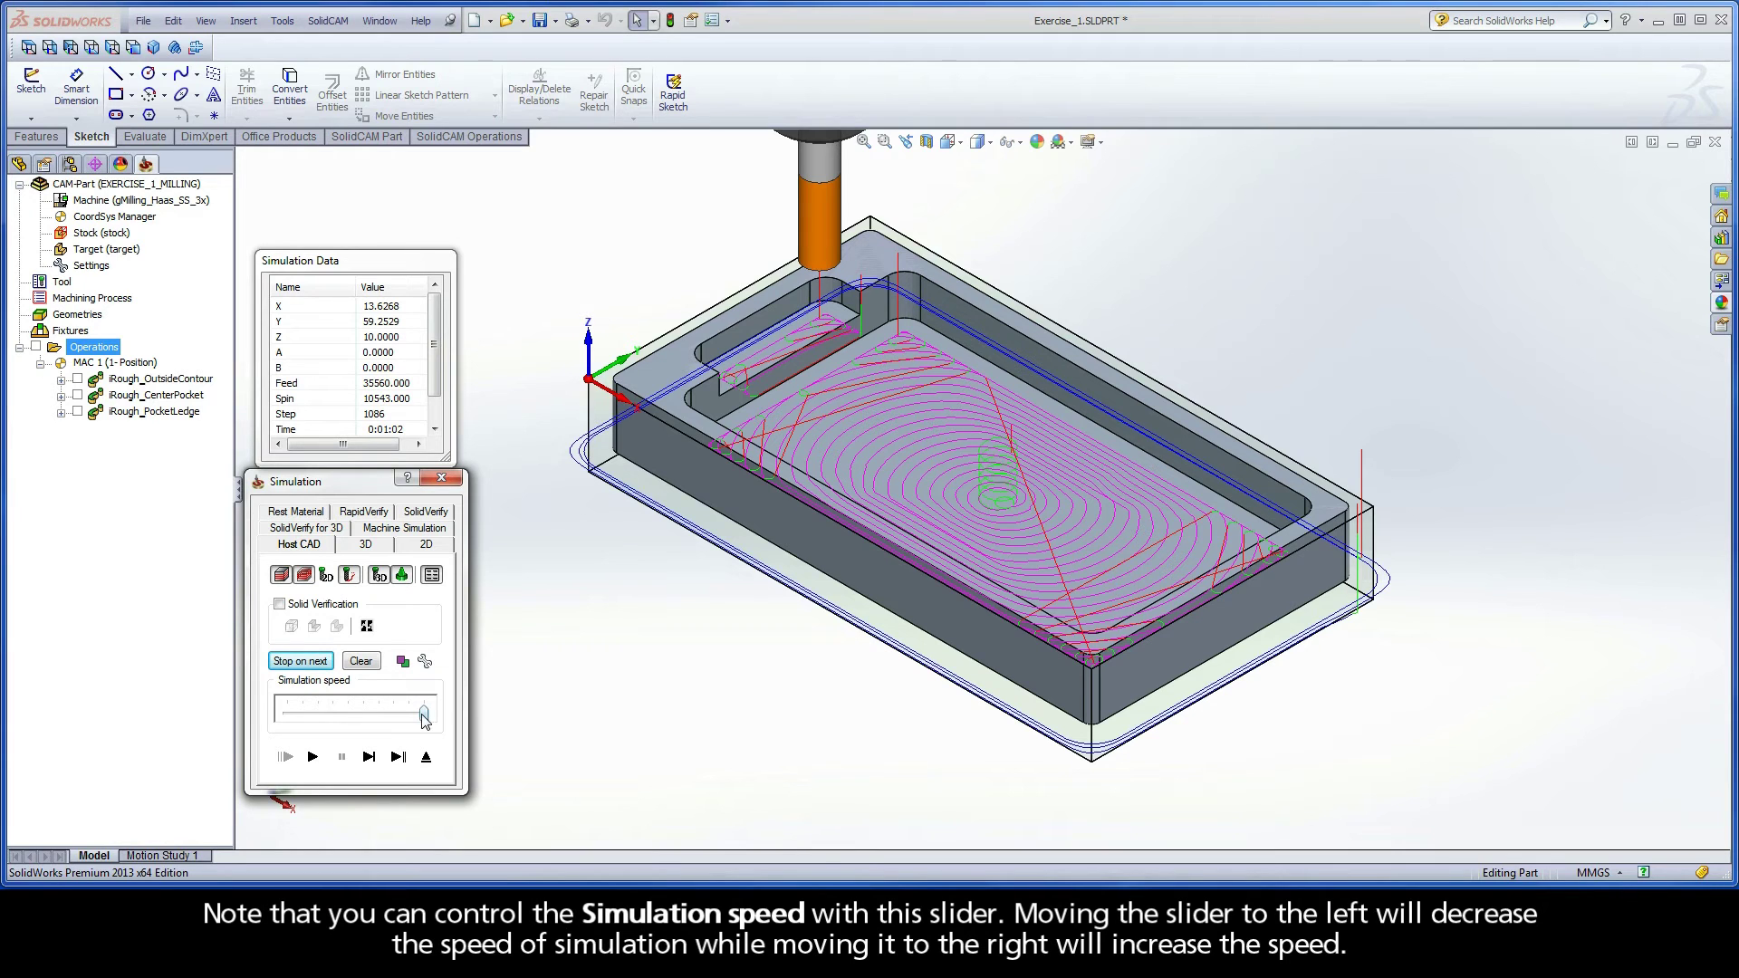
mouse_move(425, 716)
left_mouse_down()
mouse_move(289, 719)
mouse_move(425, 717)
left_mouse_up()
left_click_drag(425, 717, 349, 717)
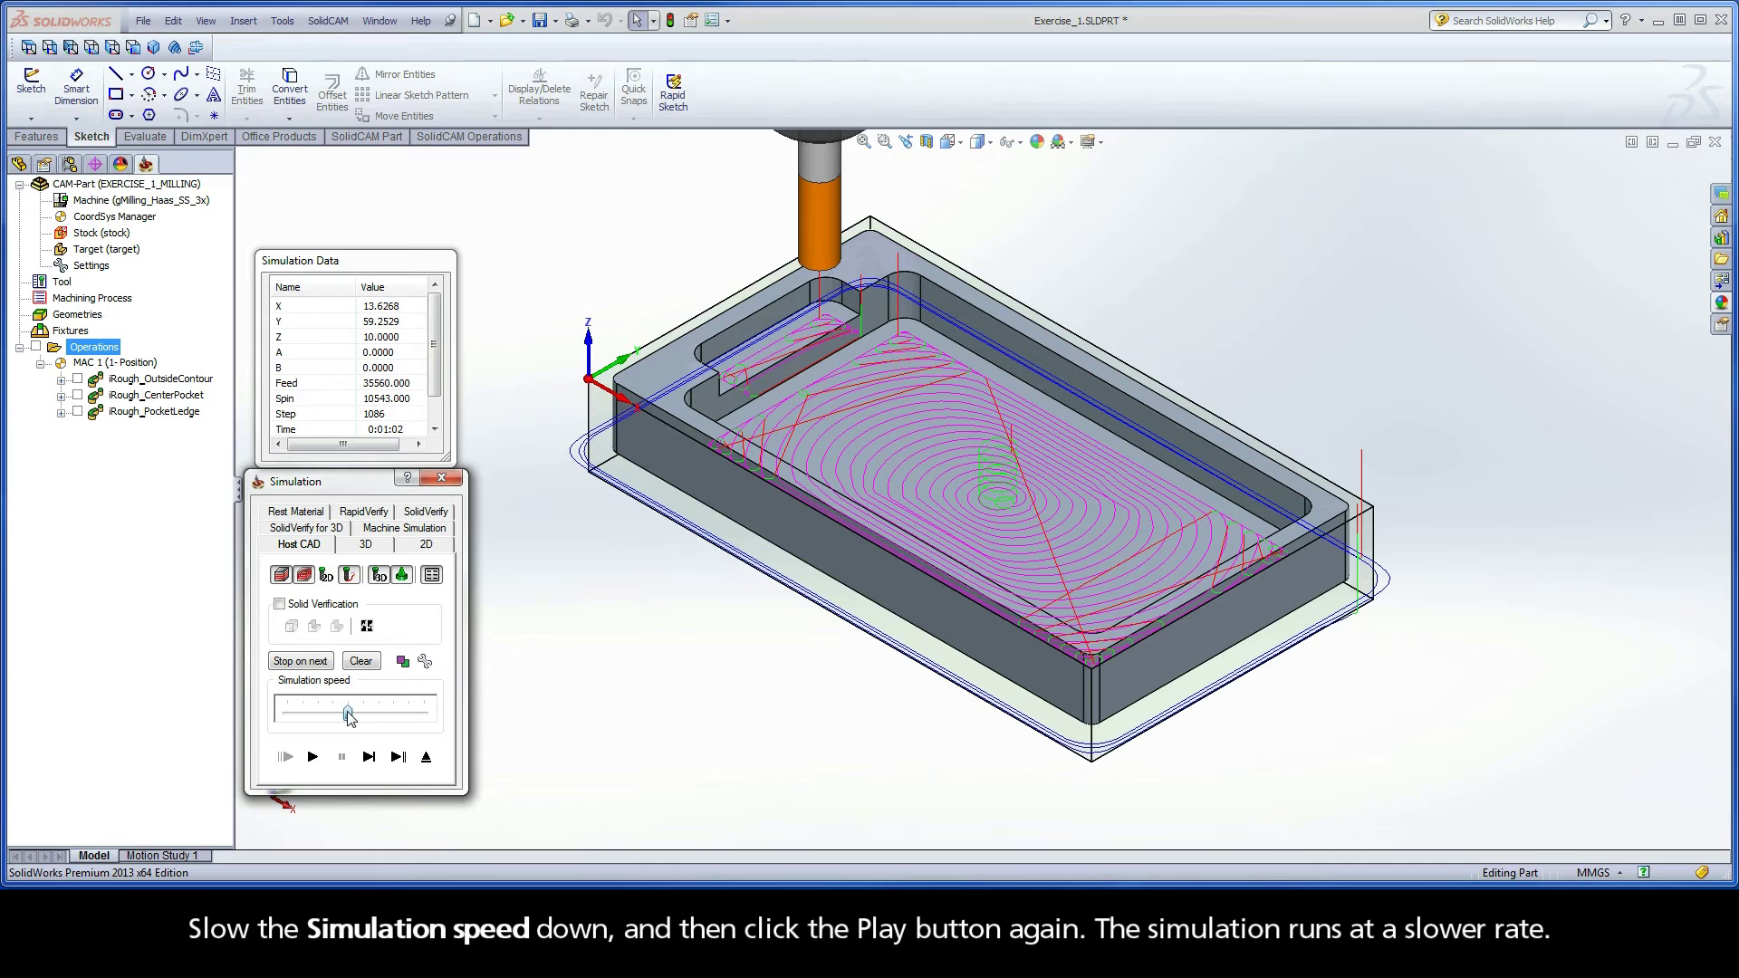
left_click(313, 758)
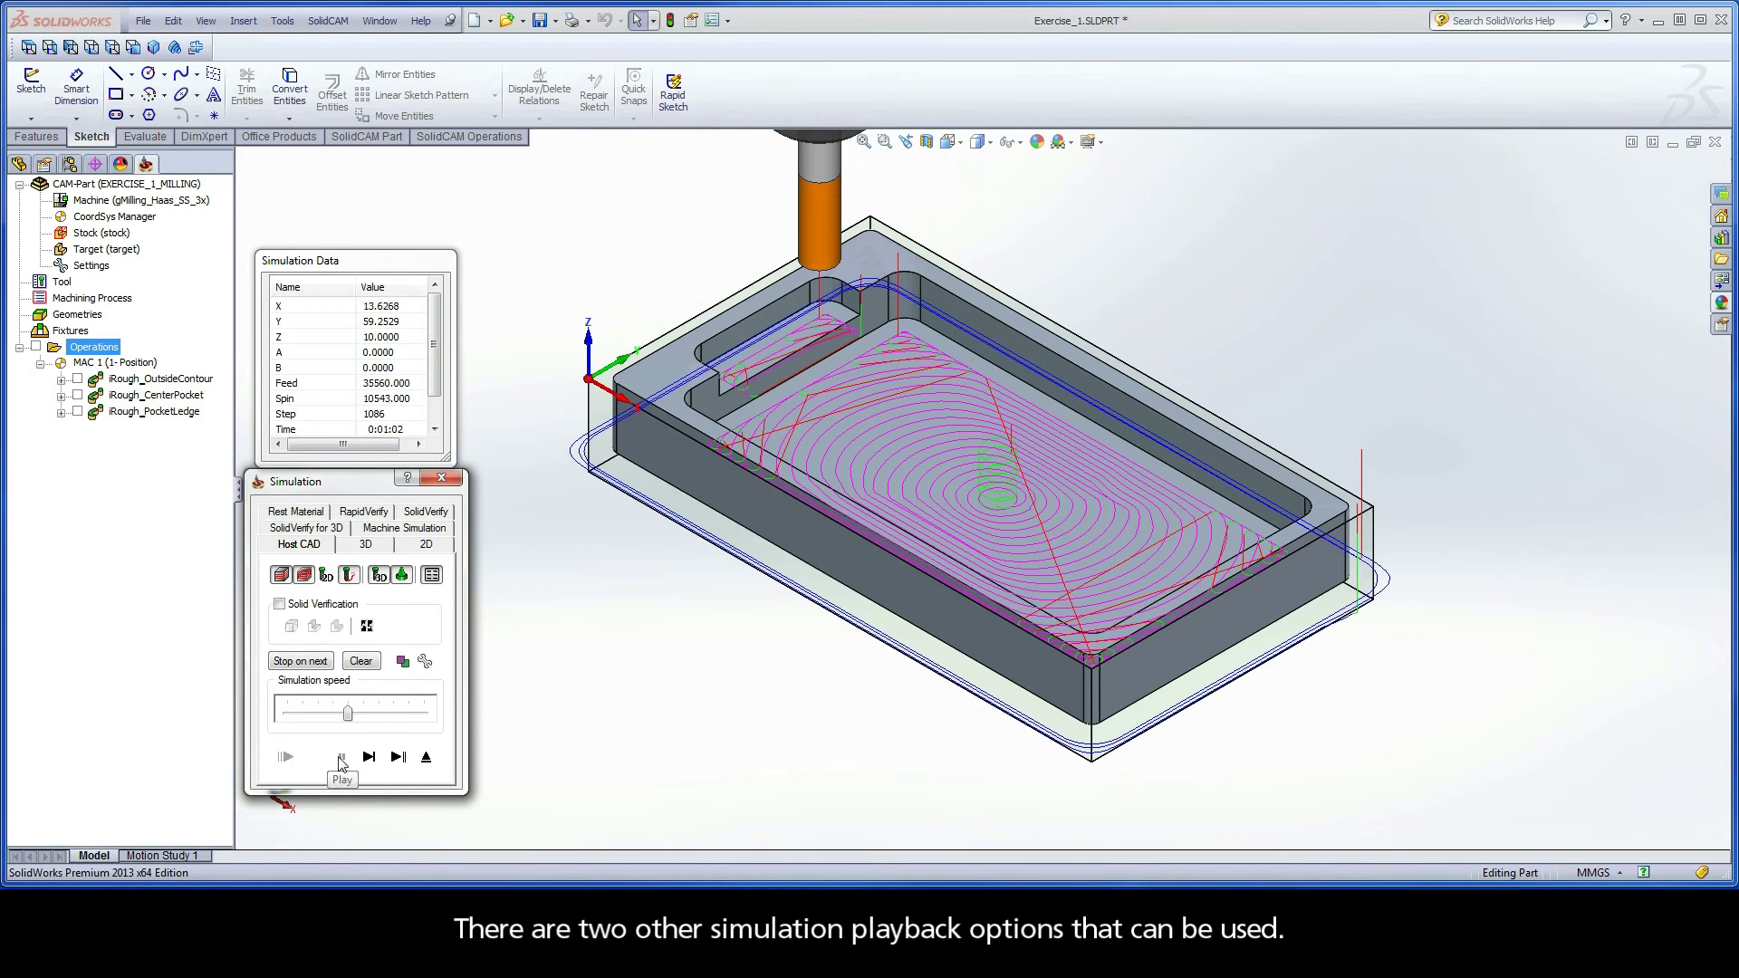
Single-step the tool around the outside contour and into CenterPocket, reaching step 107.
left_click(369, 757)
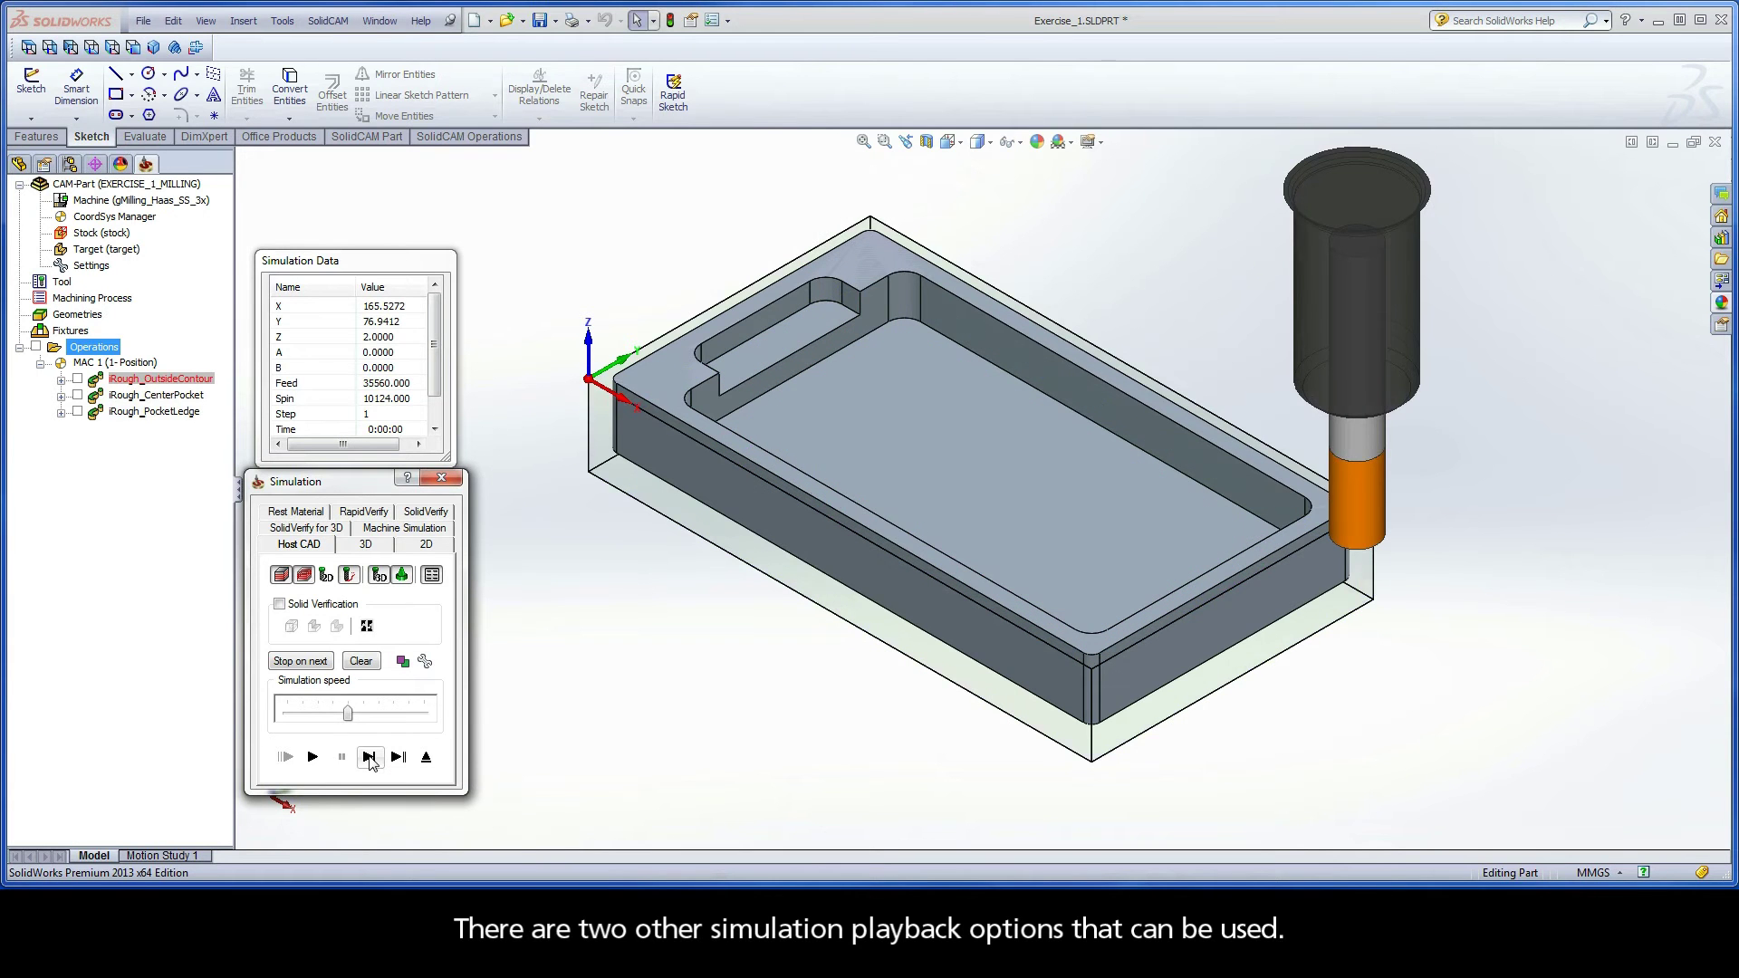
left_click(369, 757)
left_click(369, 756)
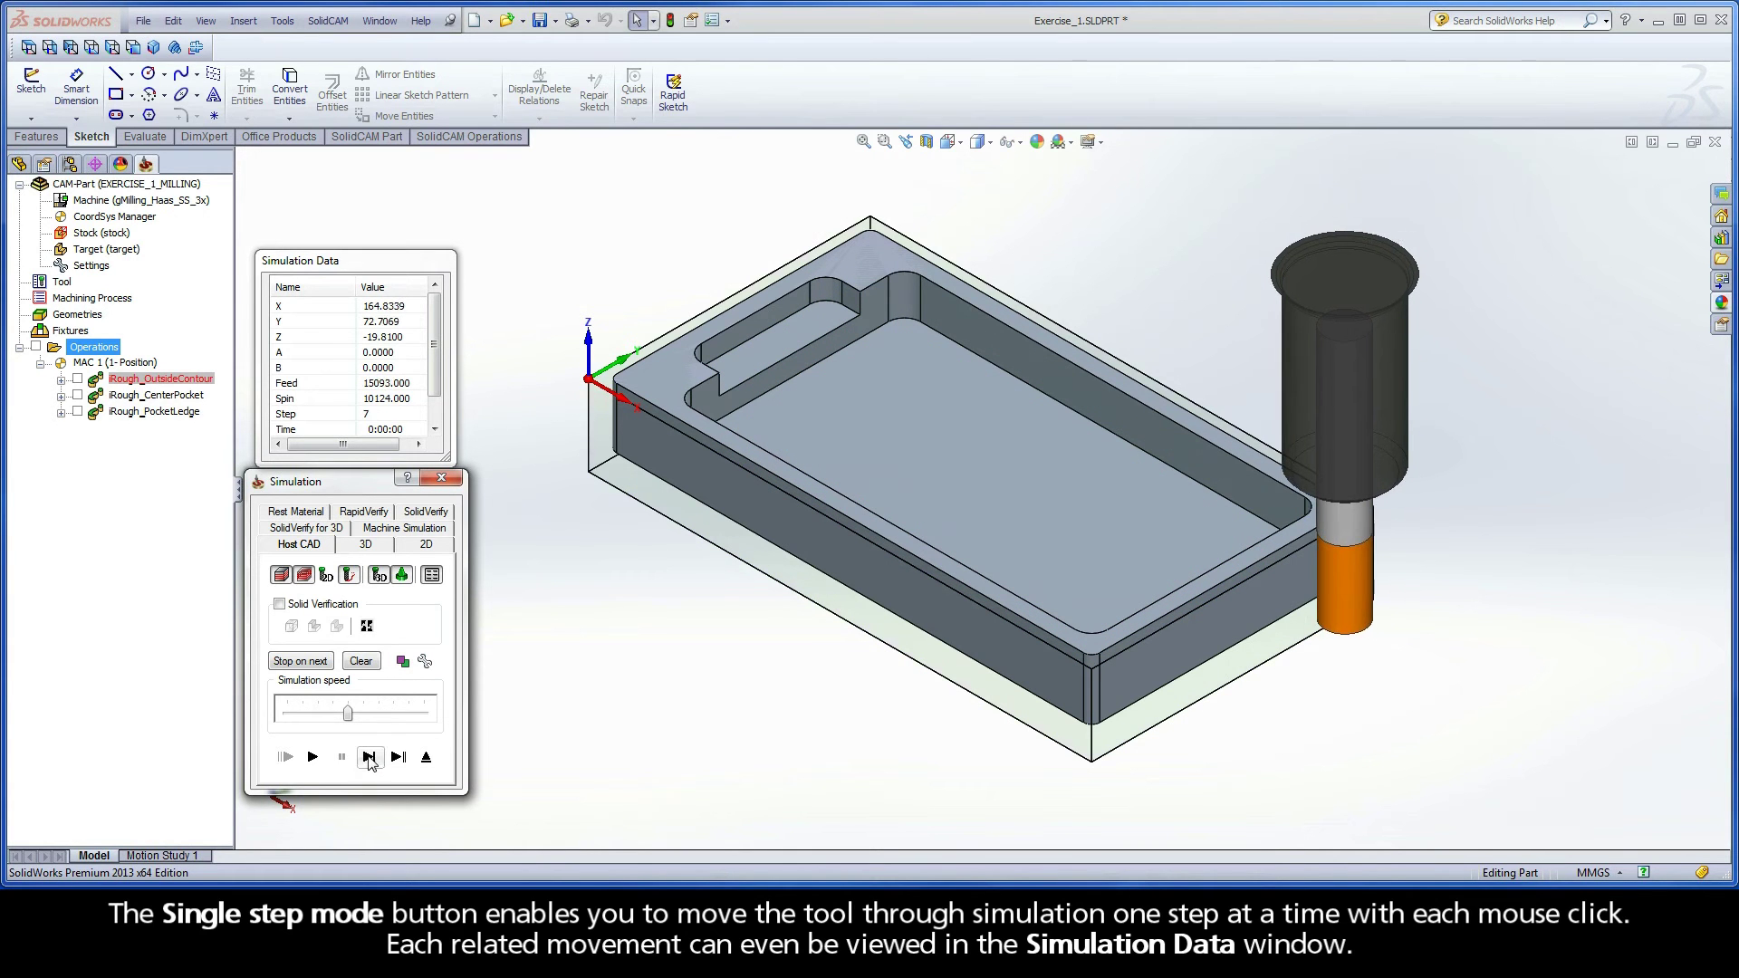
left_click(369, 757)
left_click(369, 756)
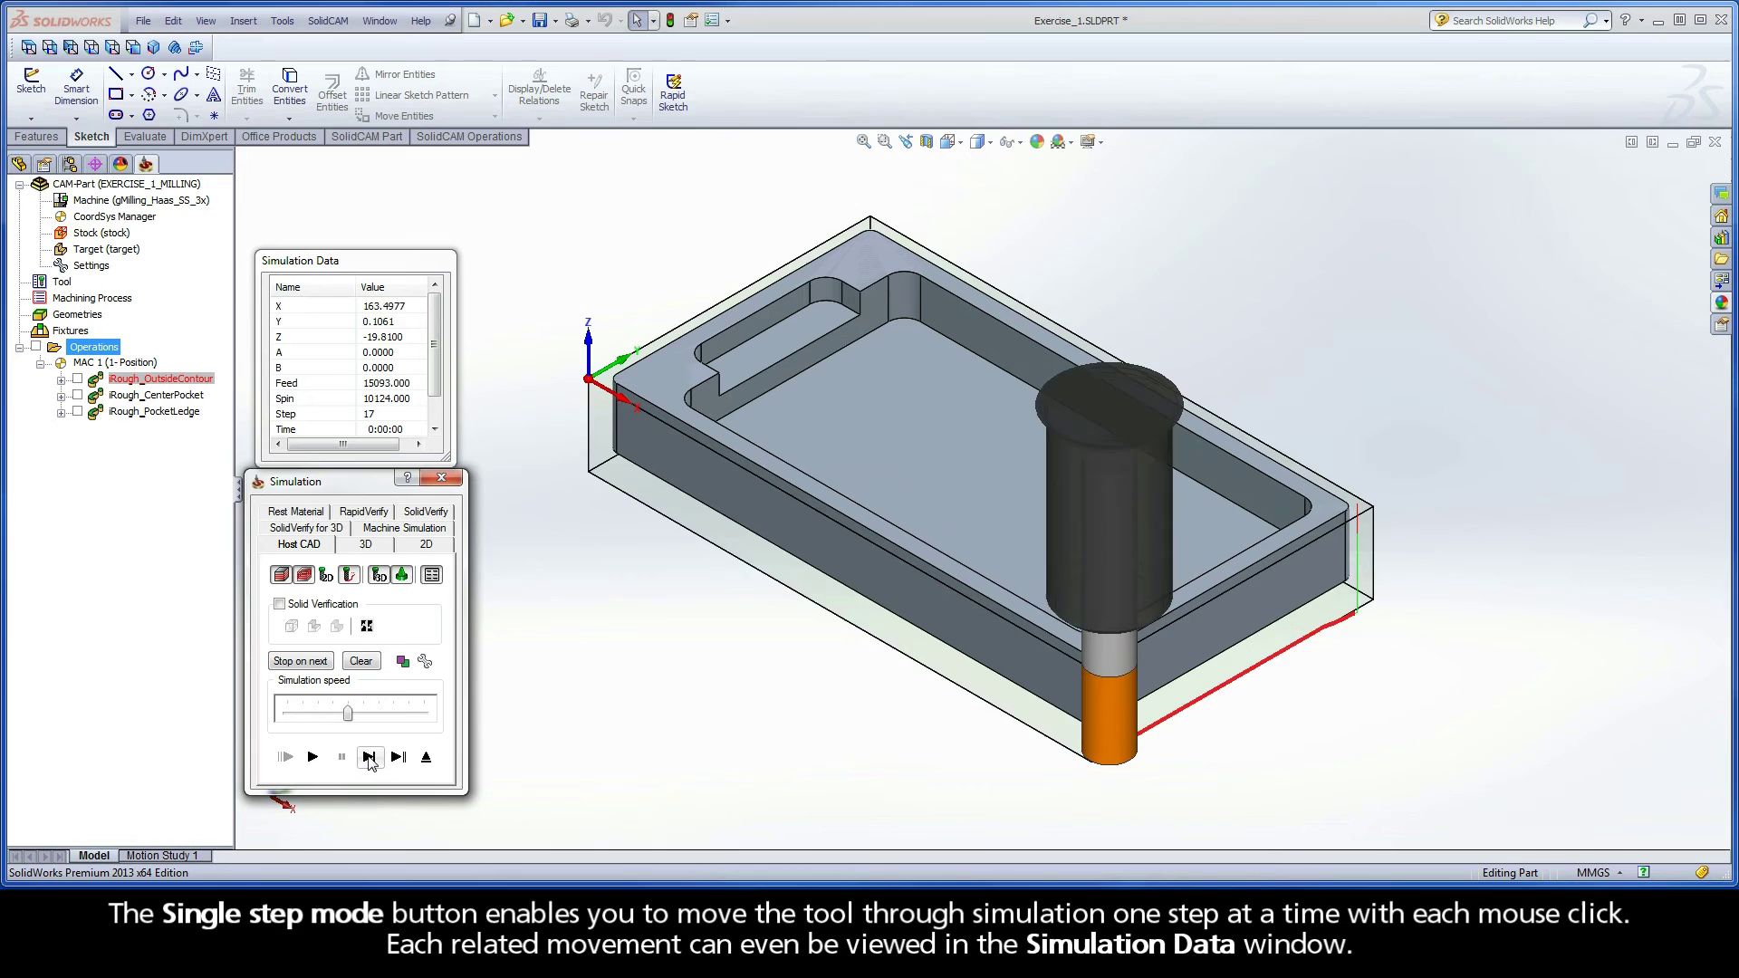
left_click(369, 757)
left_click(369, 757)
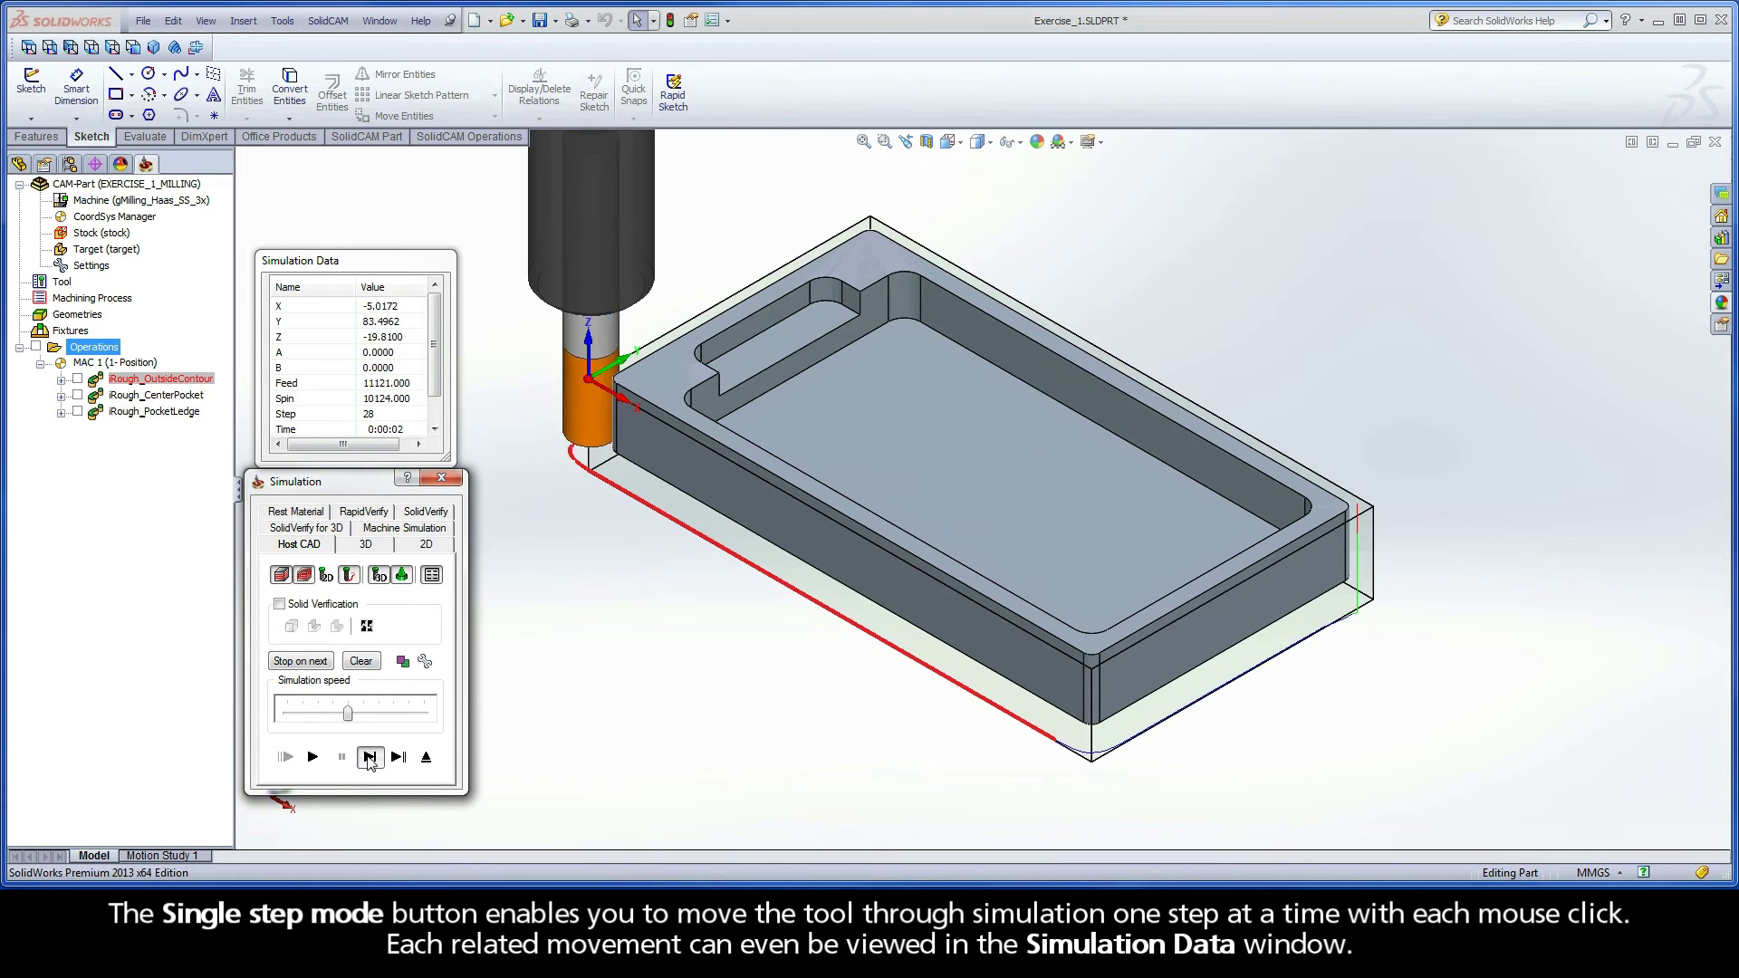
left_click(369, 757)
left_click(369, 757)
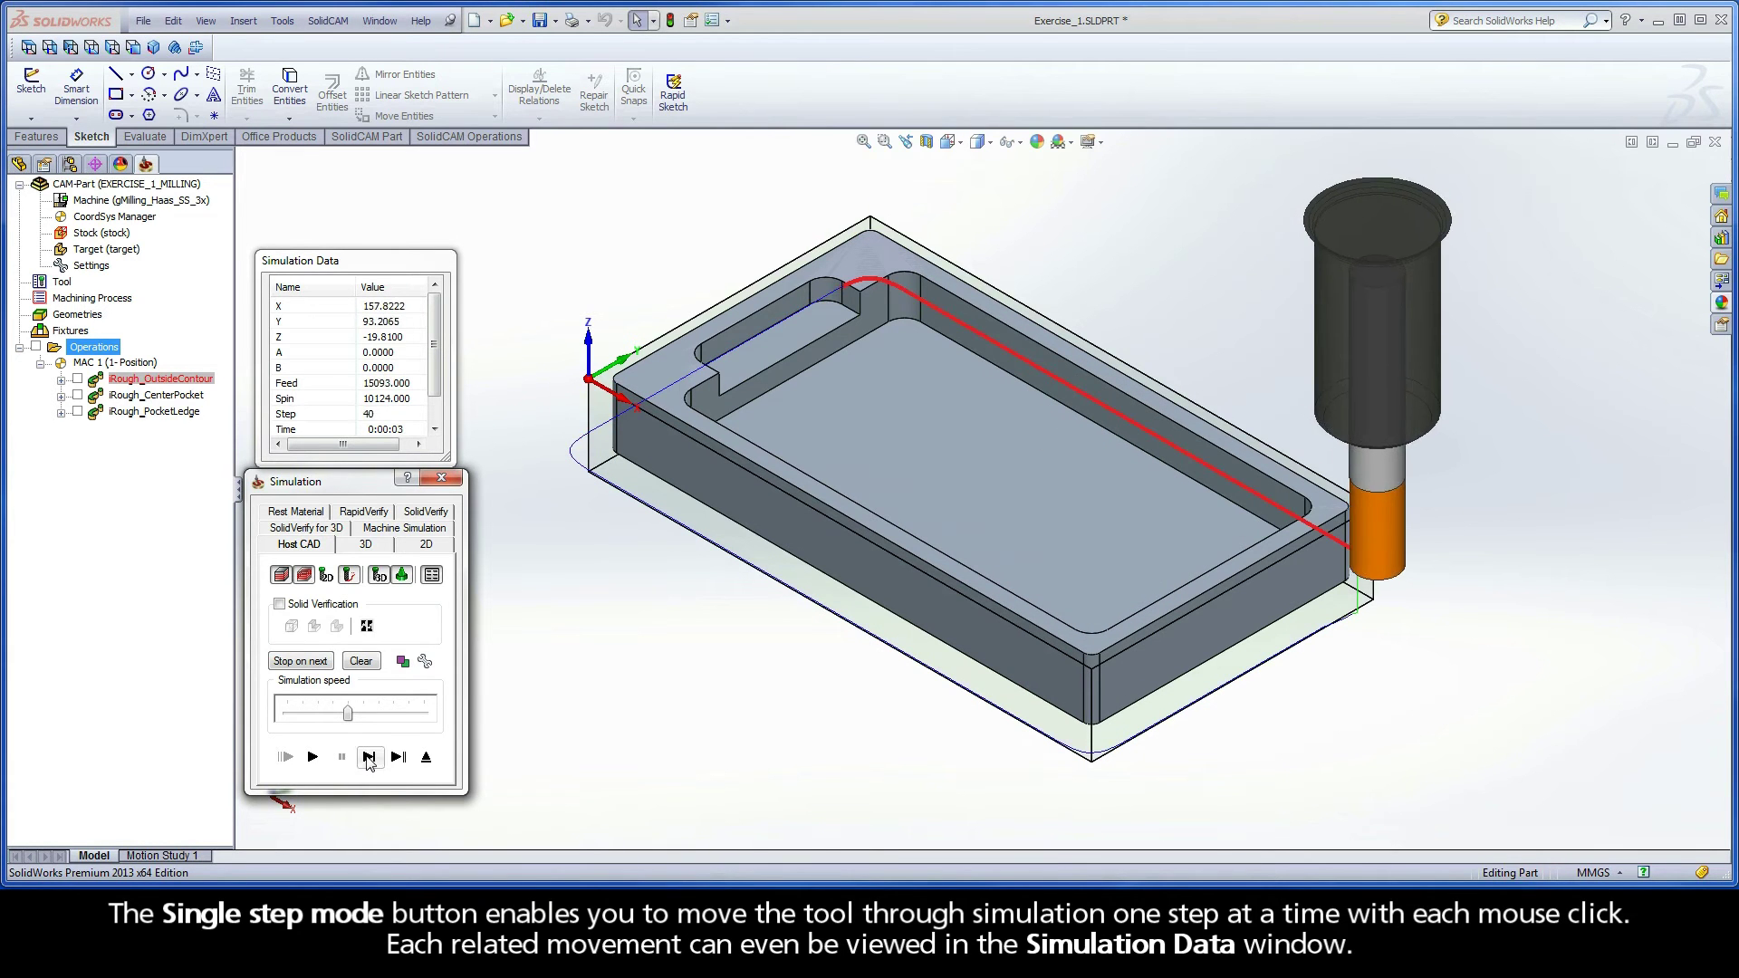
left_click(369, 757)
left_click(367, 757)
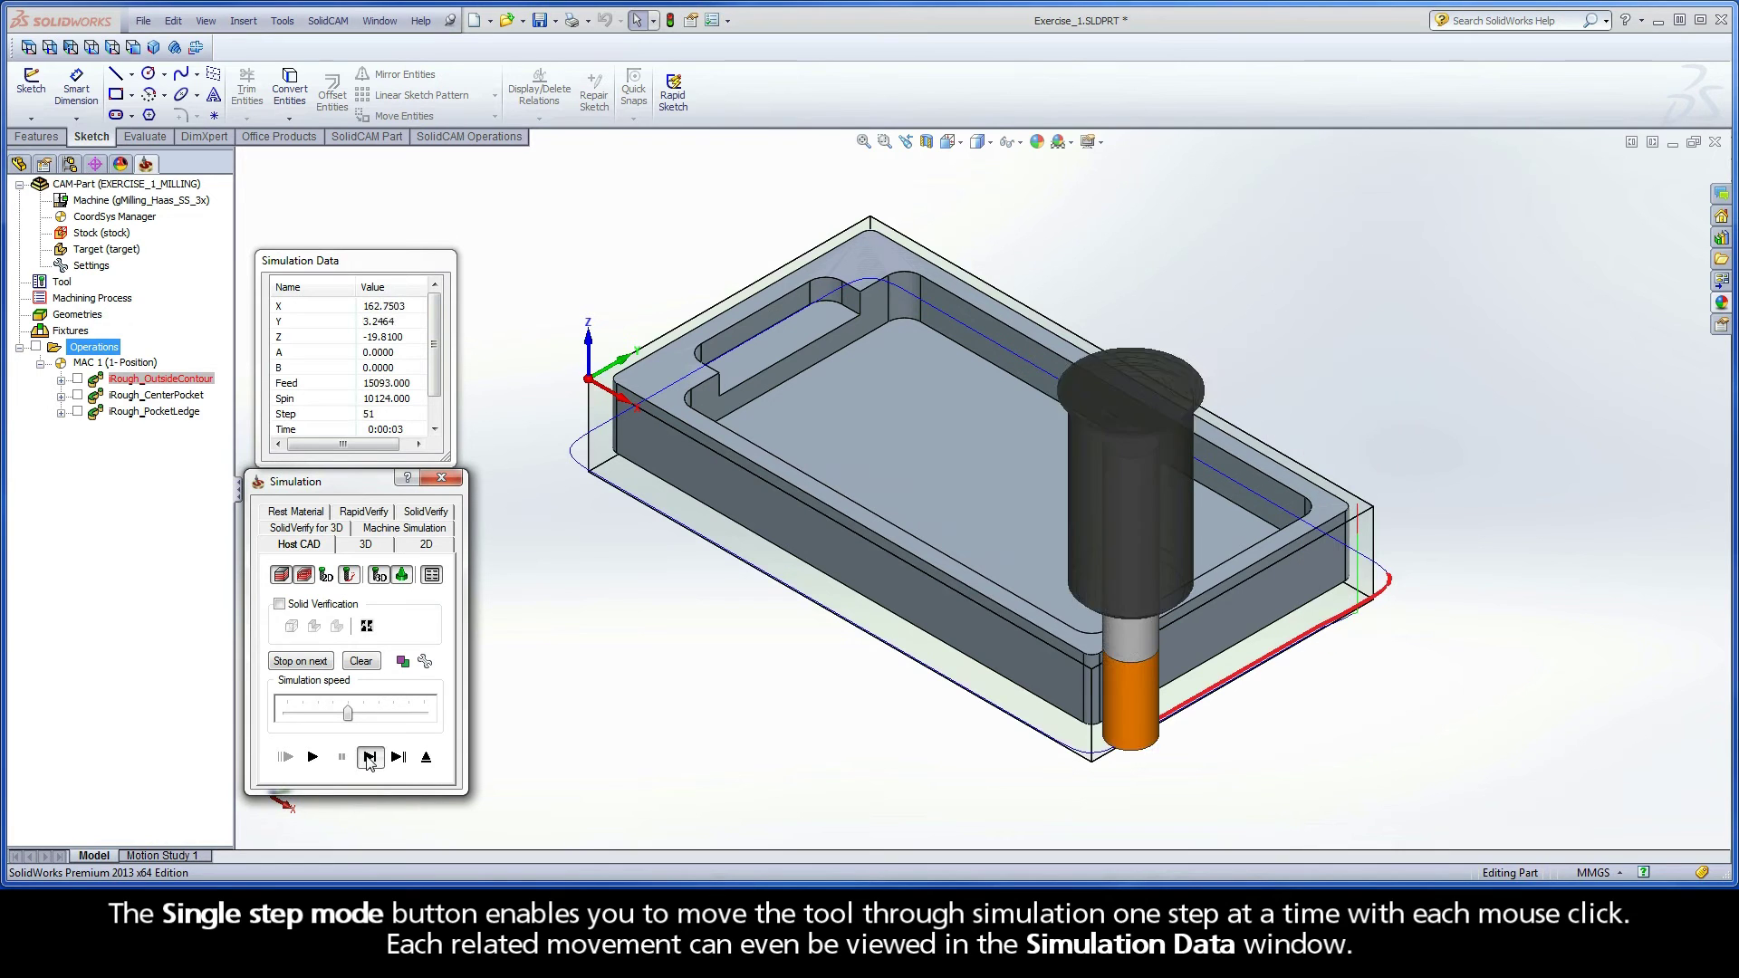
left_click(369, 757)
left_click(369, 756)
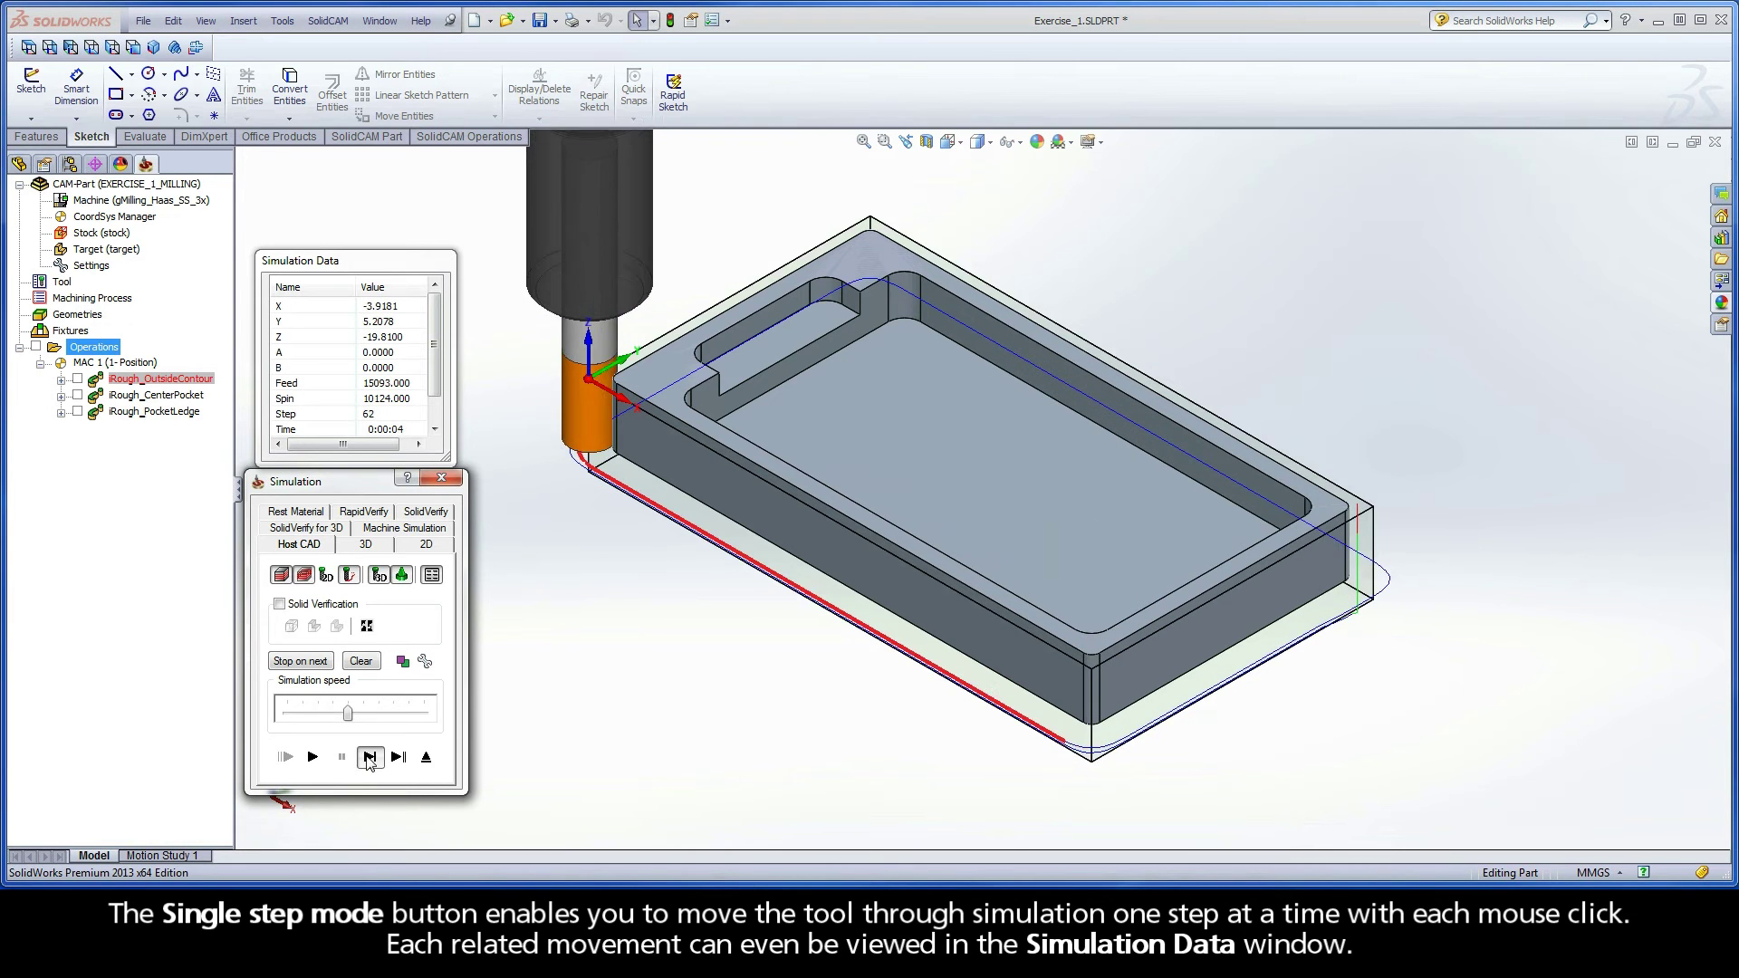
left_click(368, 758)
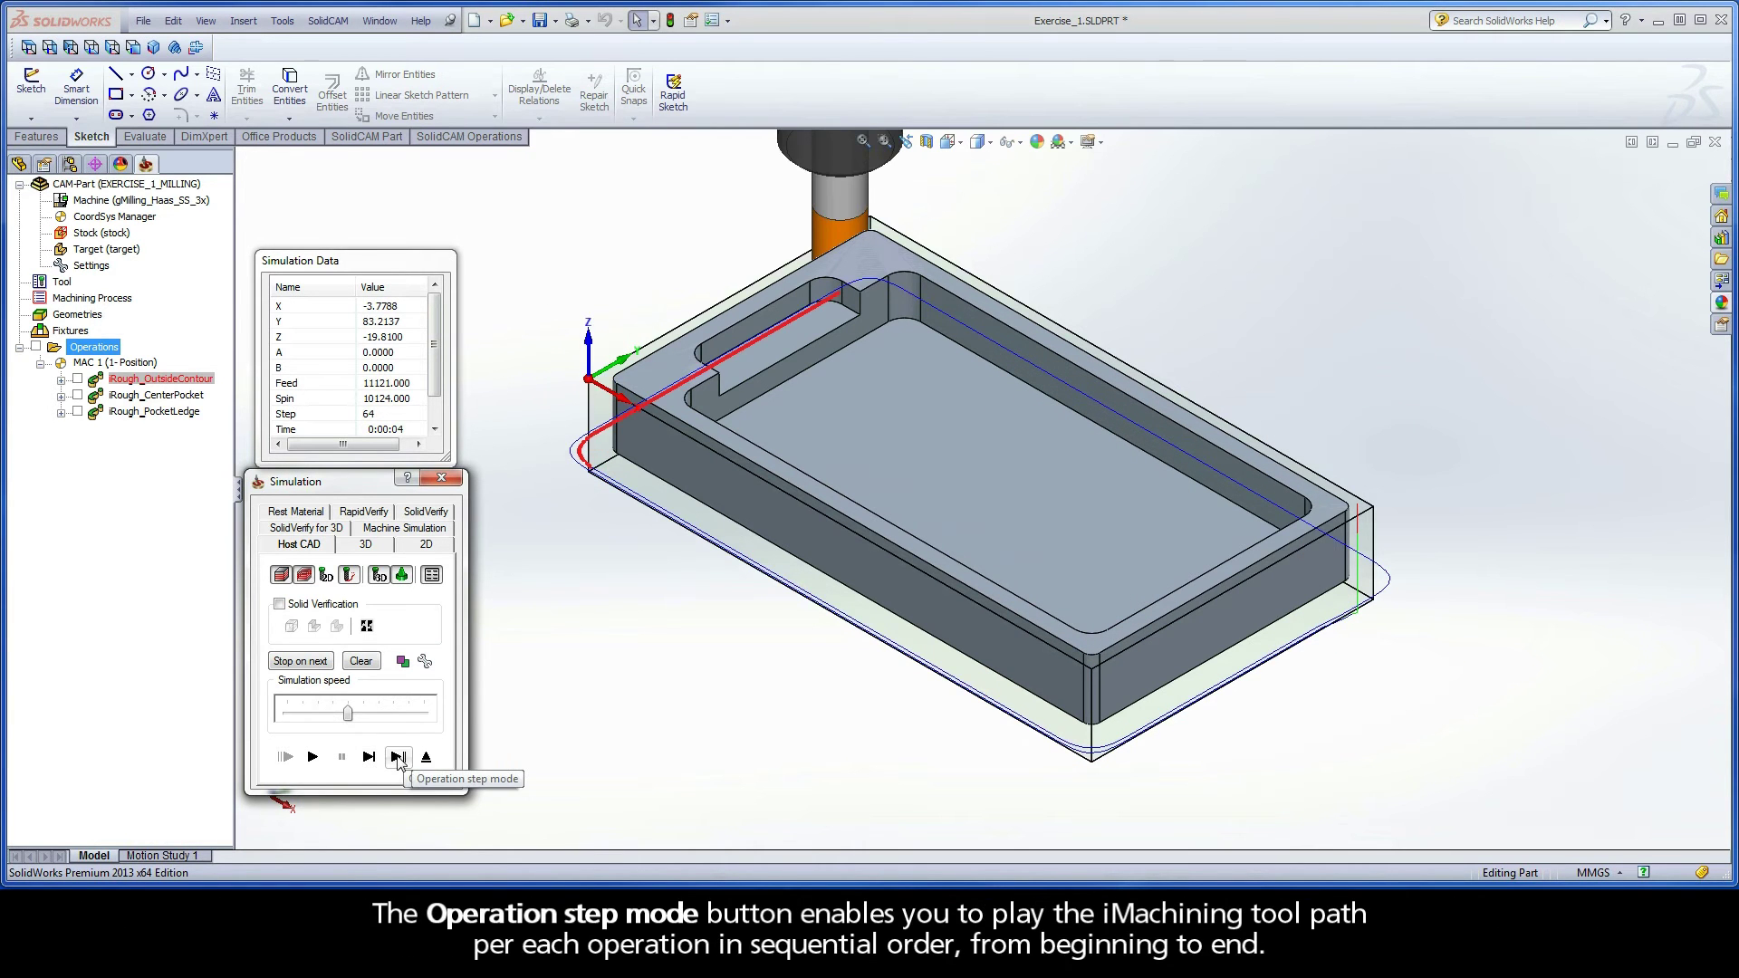
Advance through the CenterPocket and PocketLedge operations, then enable Solid Verification.
left_click(399, 756)
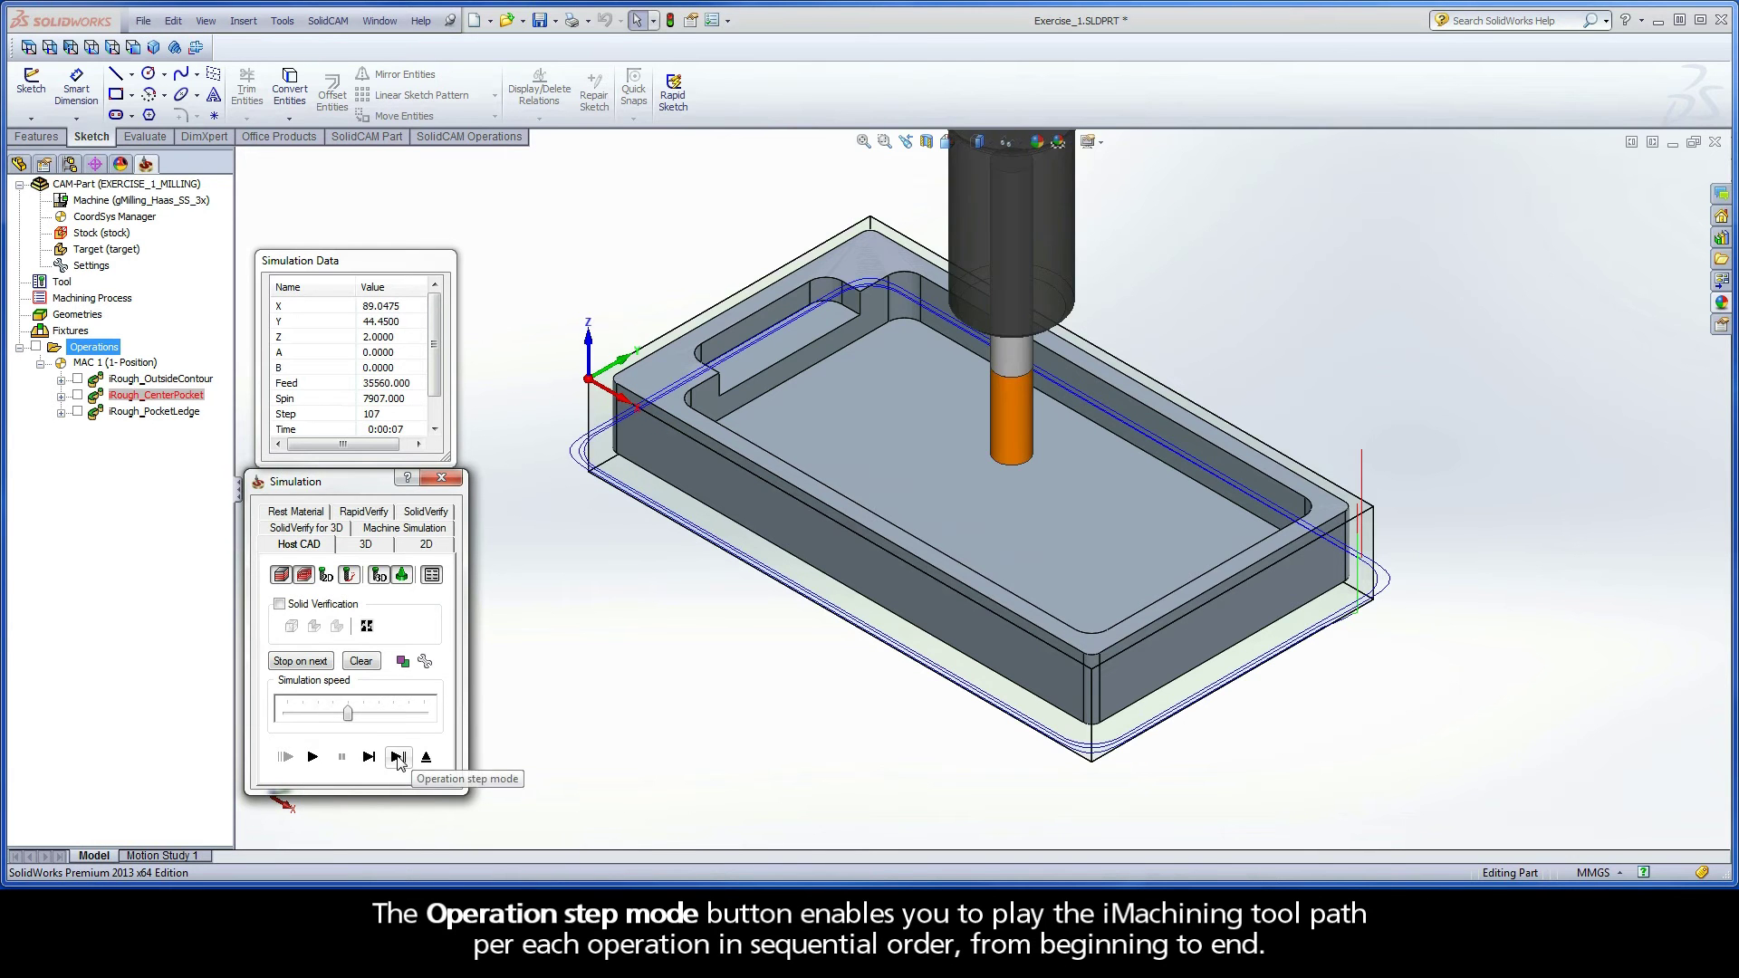
left_click(398, 757)
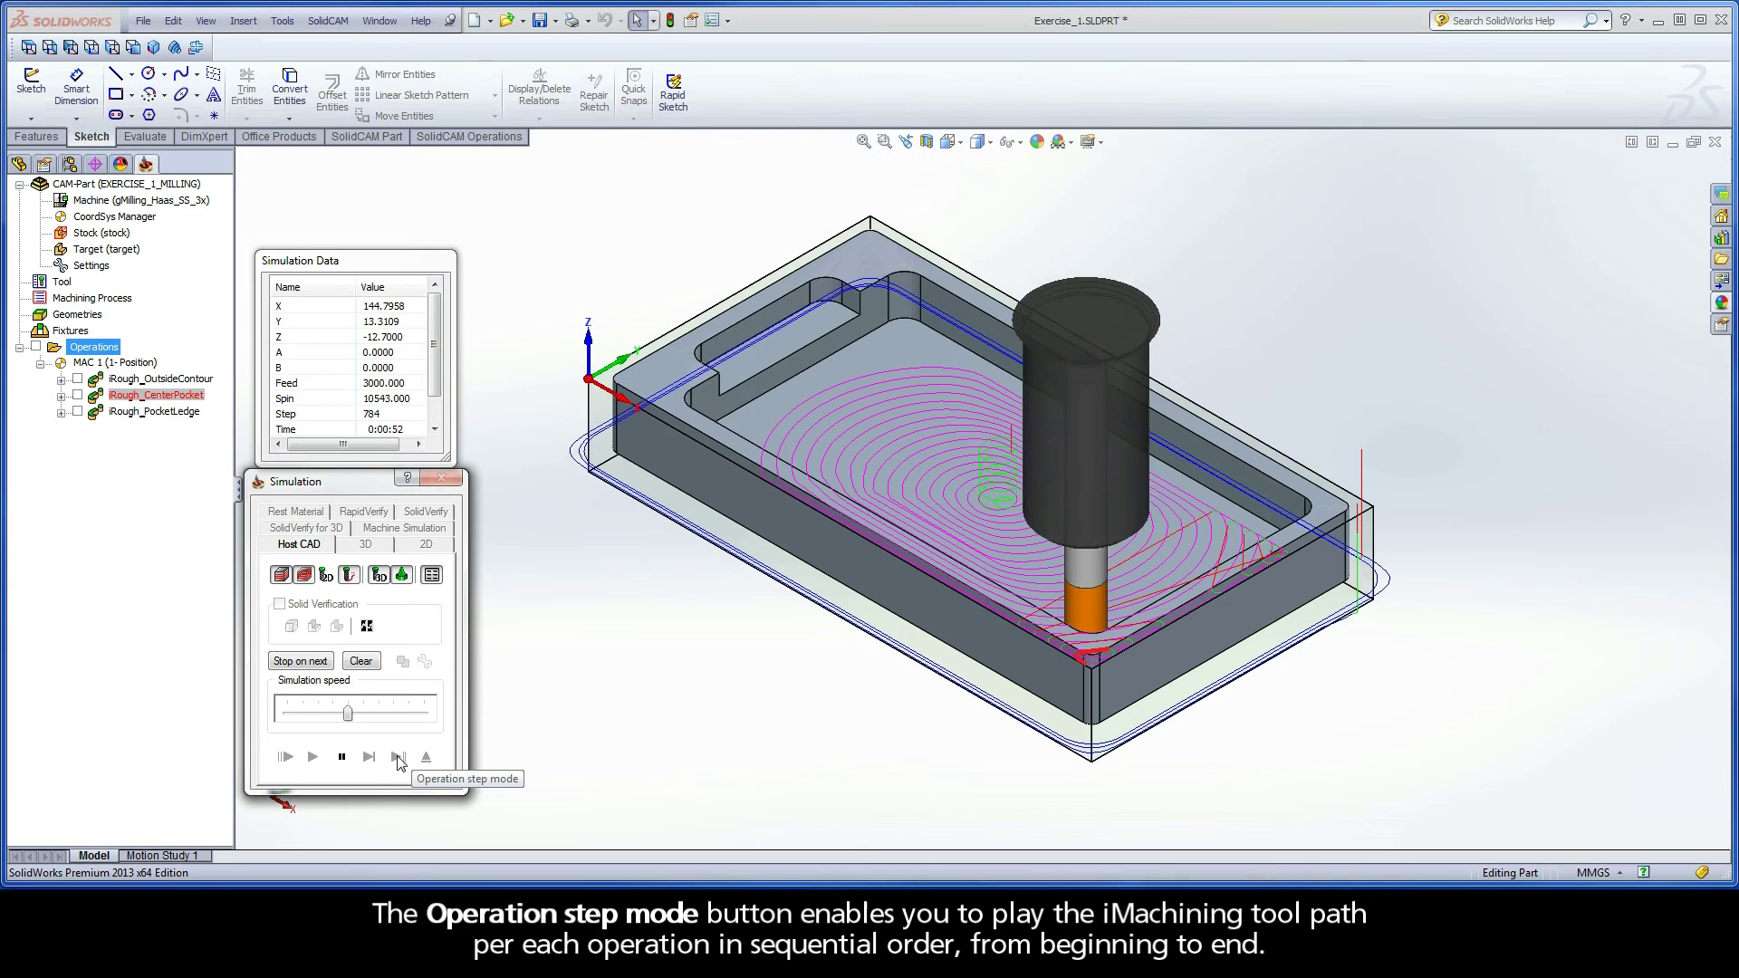
left_click(398, 757)
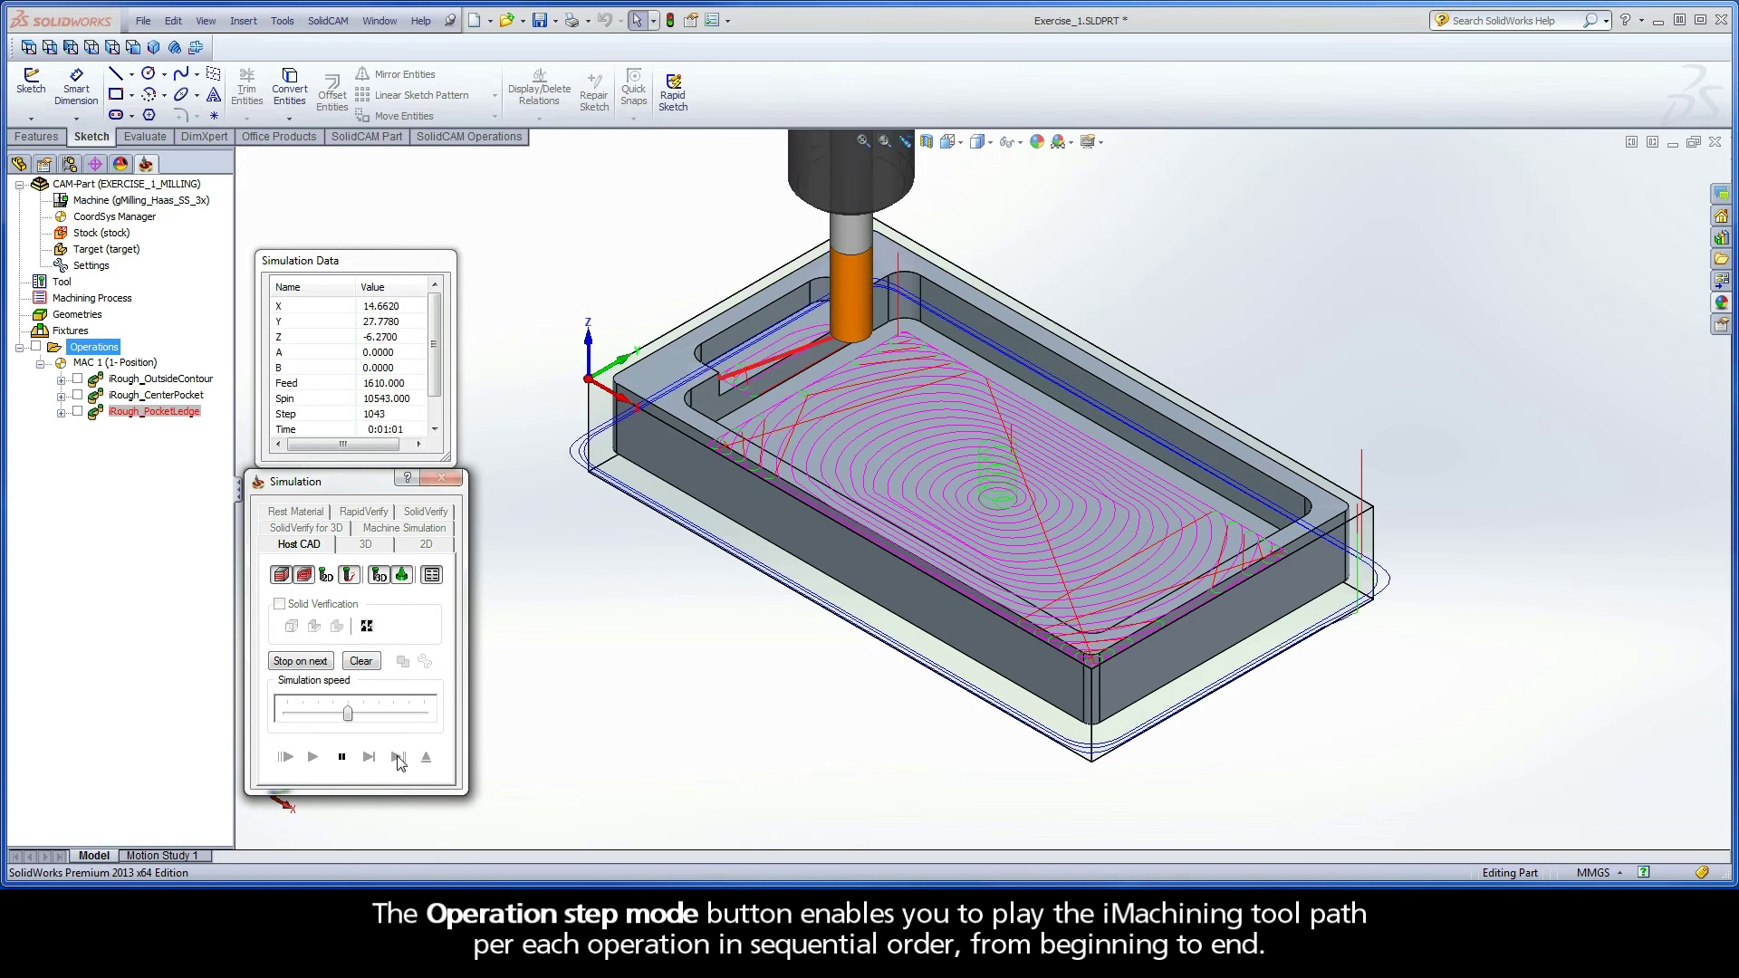
left_click(280, 606)
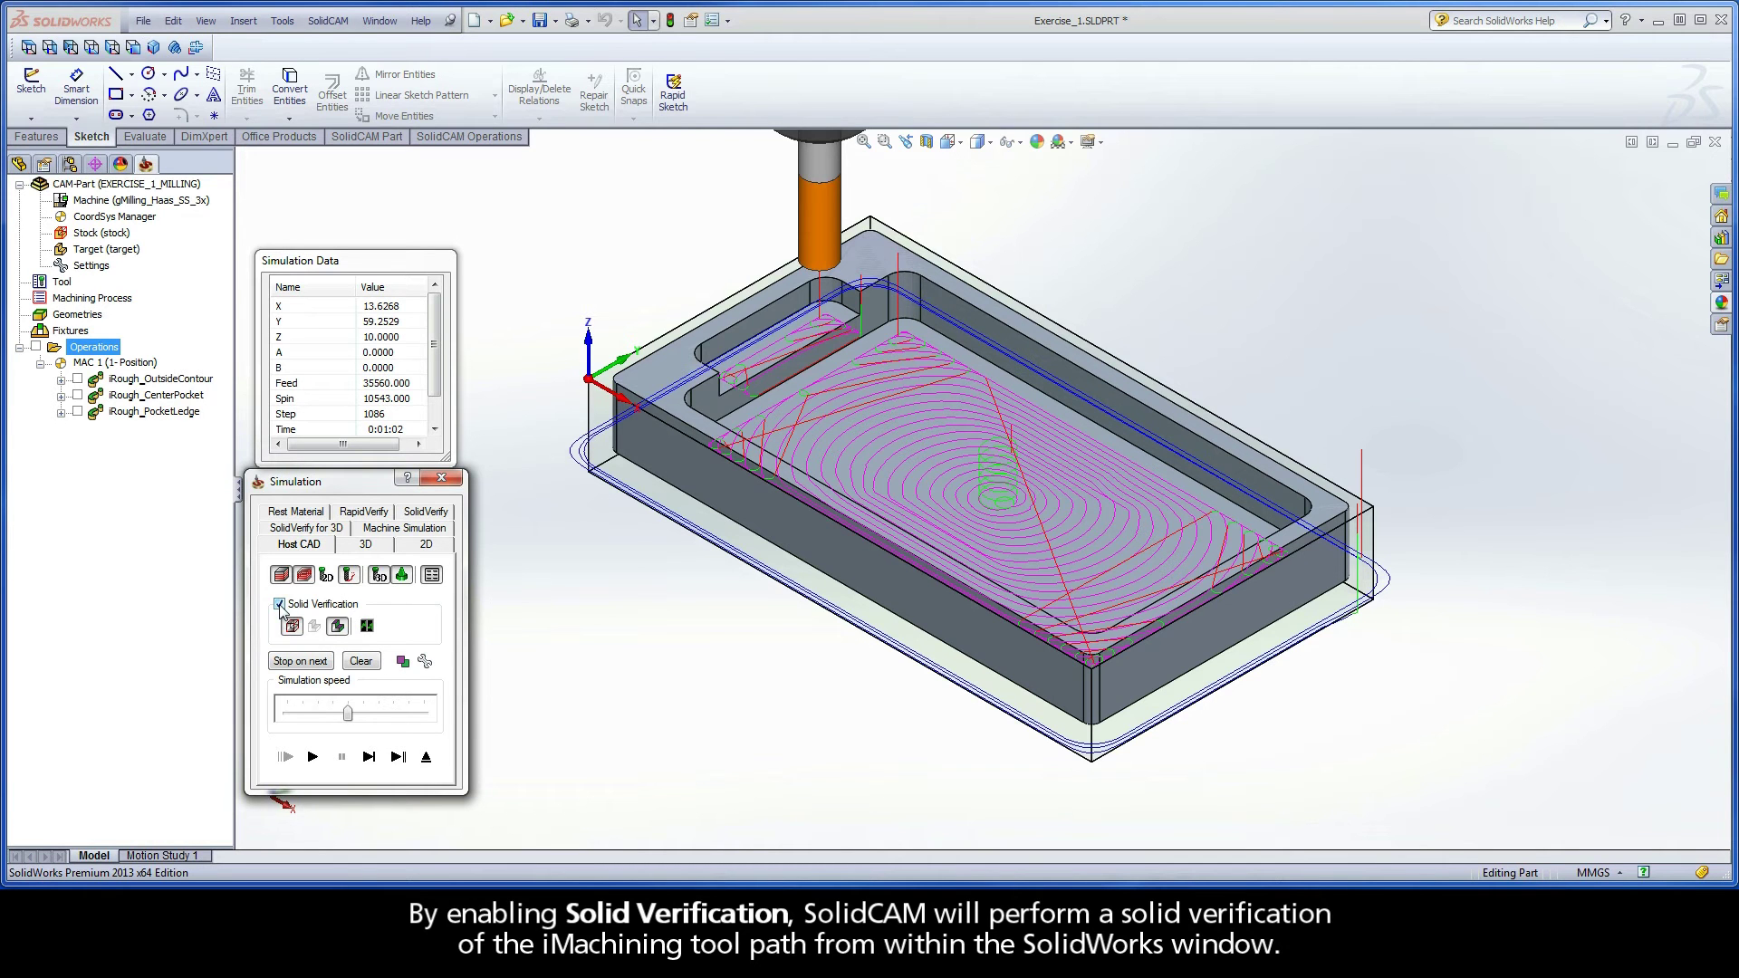
Run the solid-verified Host CAD simulation, then bring up the Simulation Colors definitions.
left_click(313, 758)
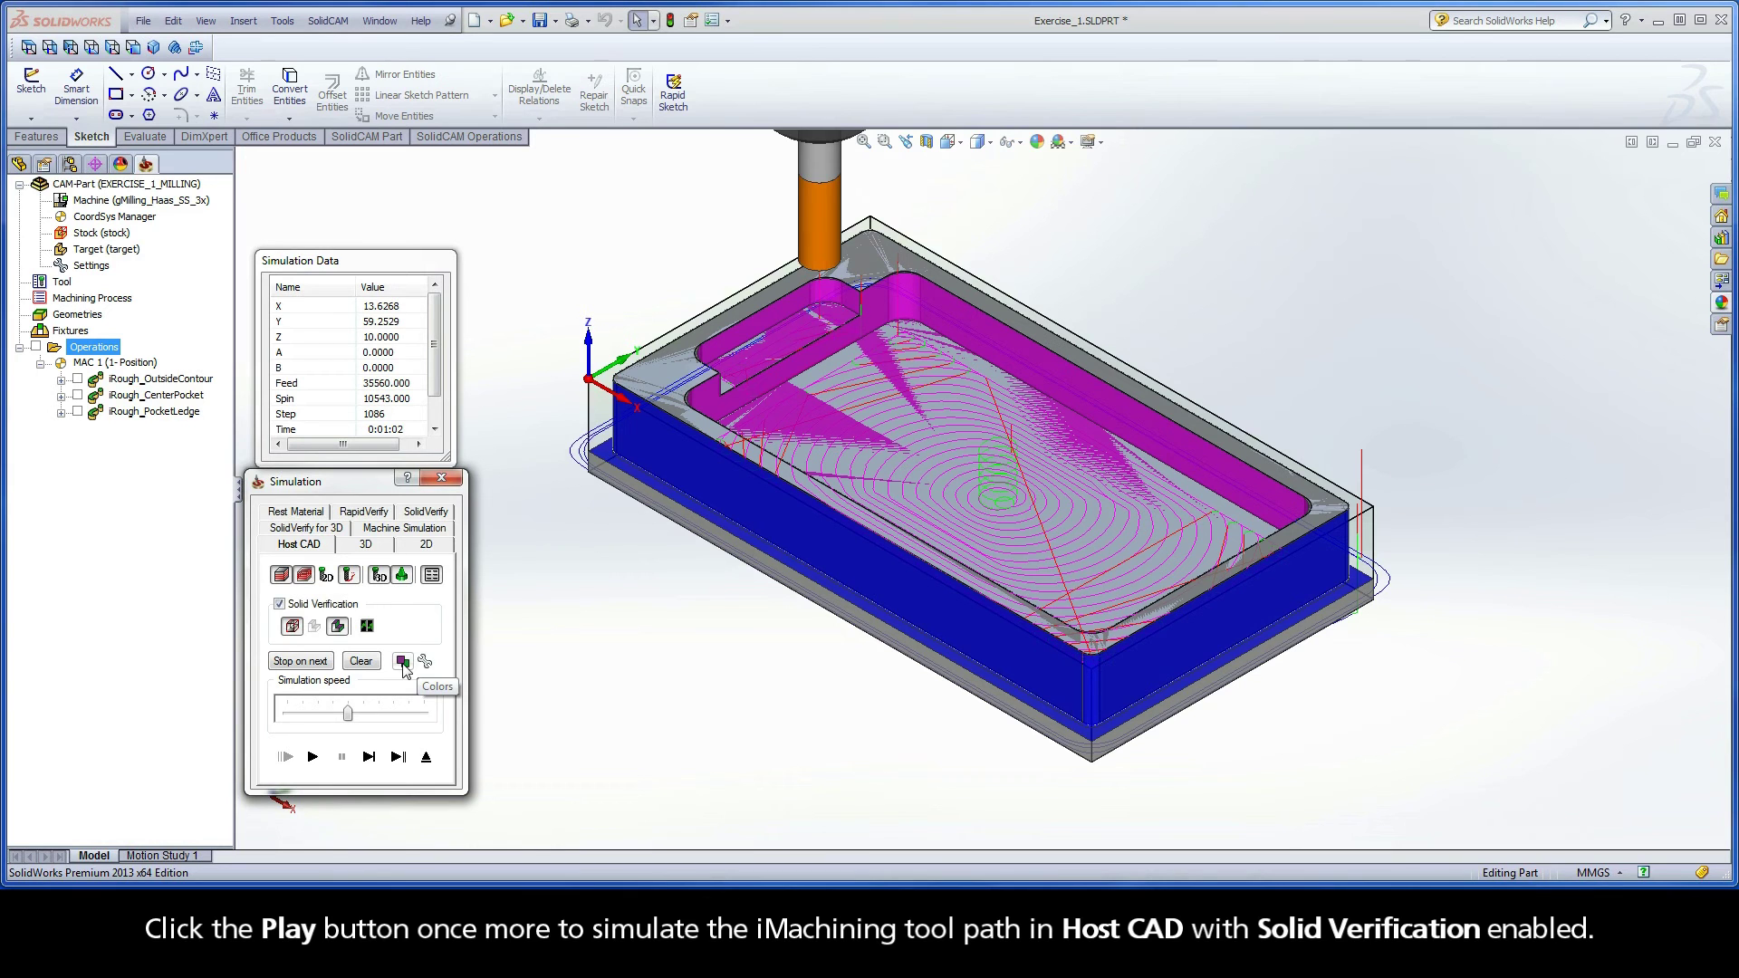
left_click(403, 662)
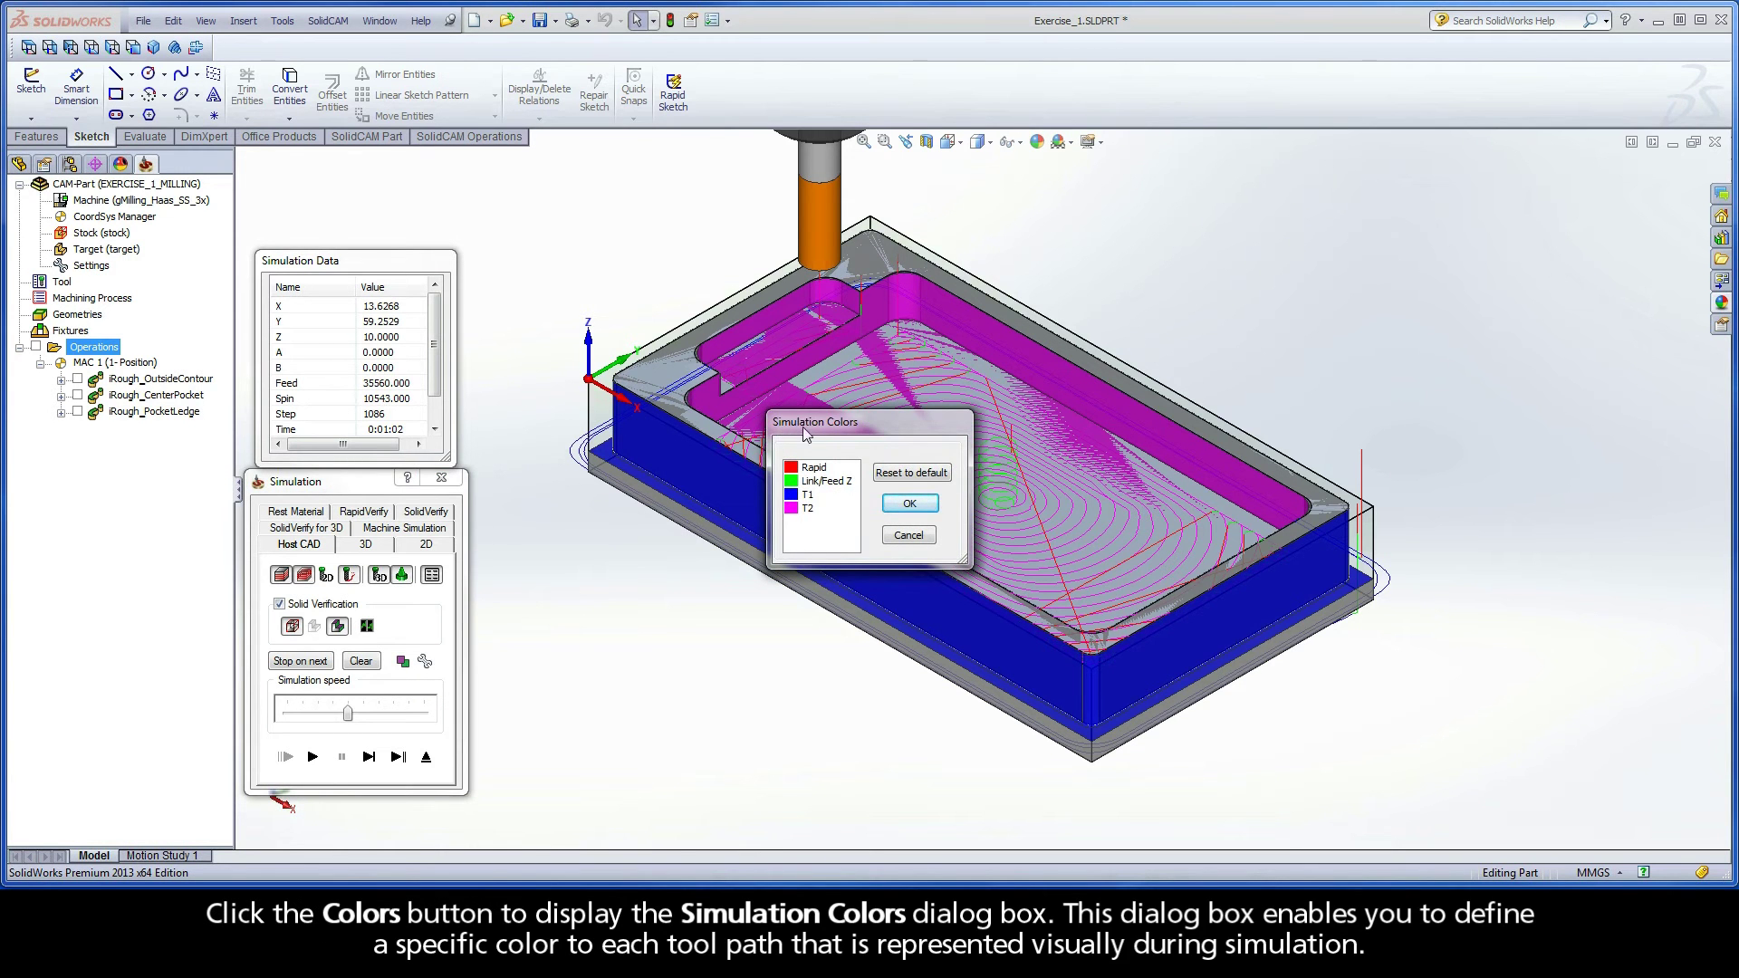
Confirm T2's magenta colour, close Simulation Colors, and check the simulation settings.
double_click(798, 508)
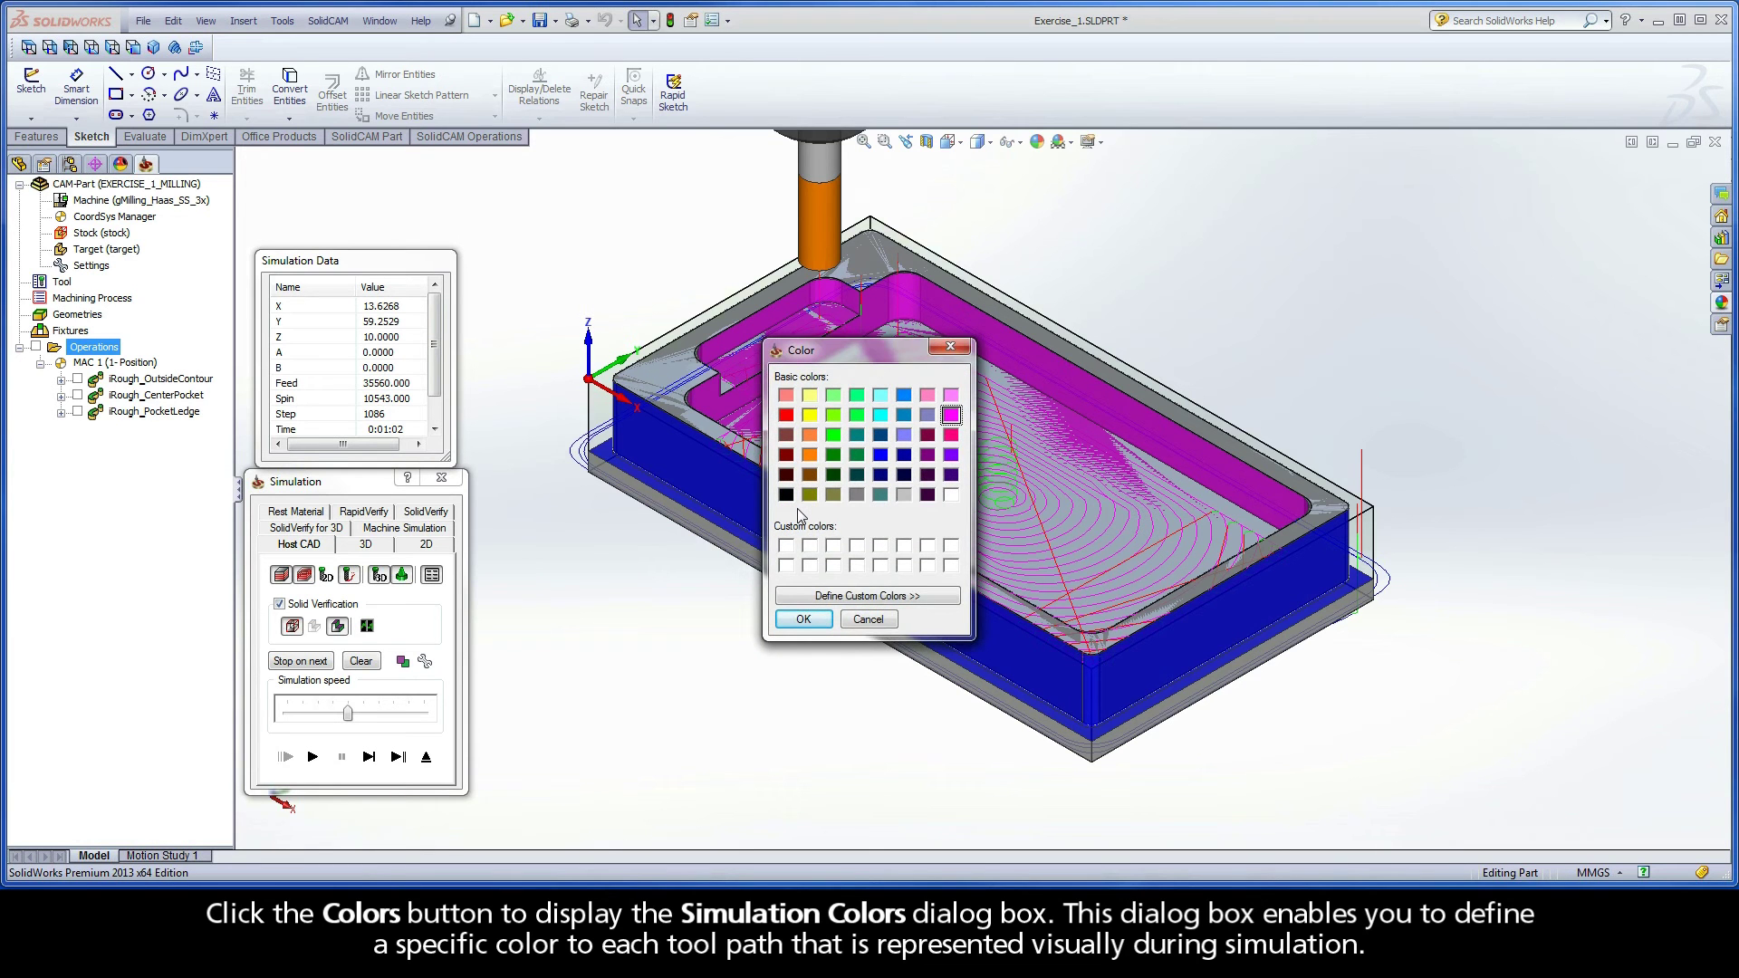
left_click(803, 619)
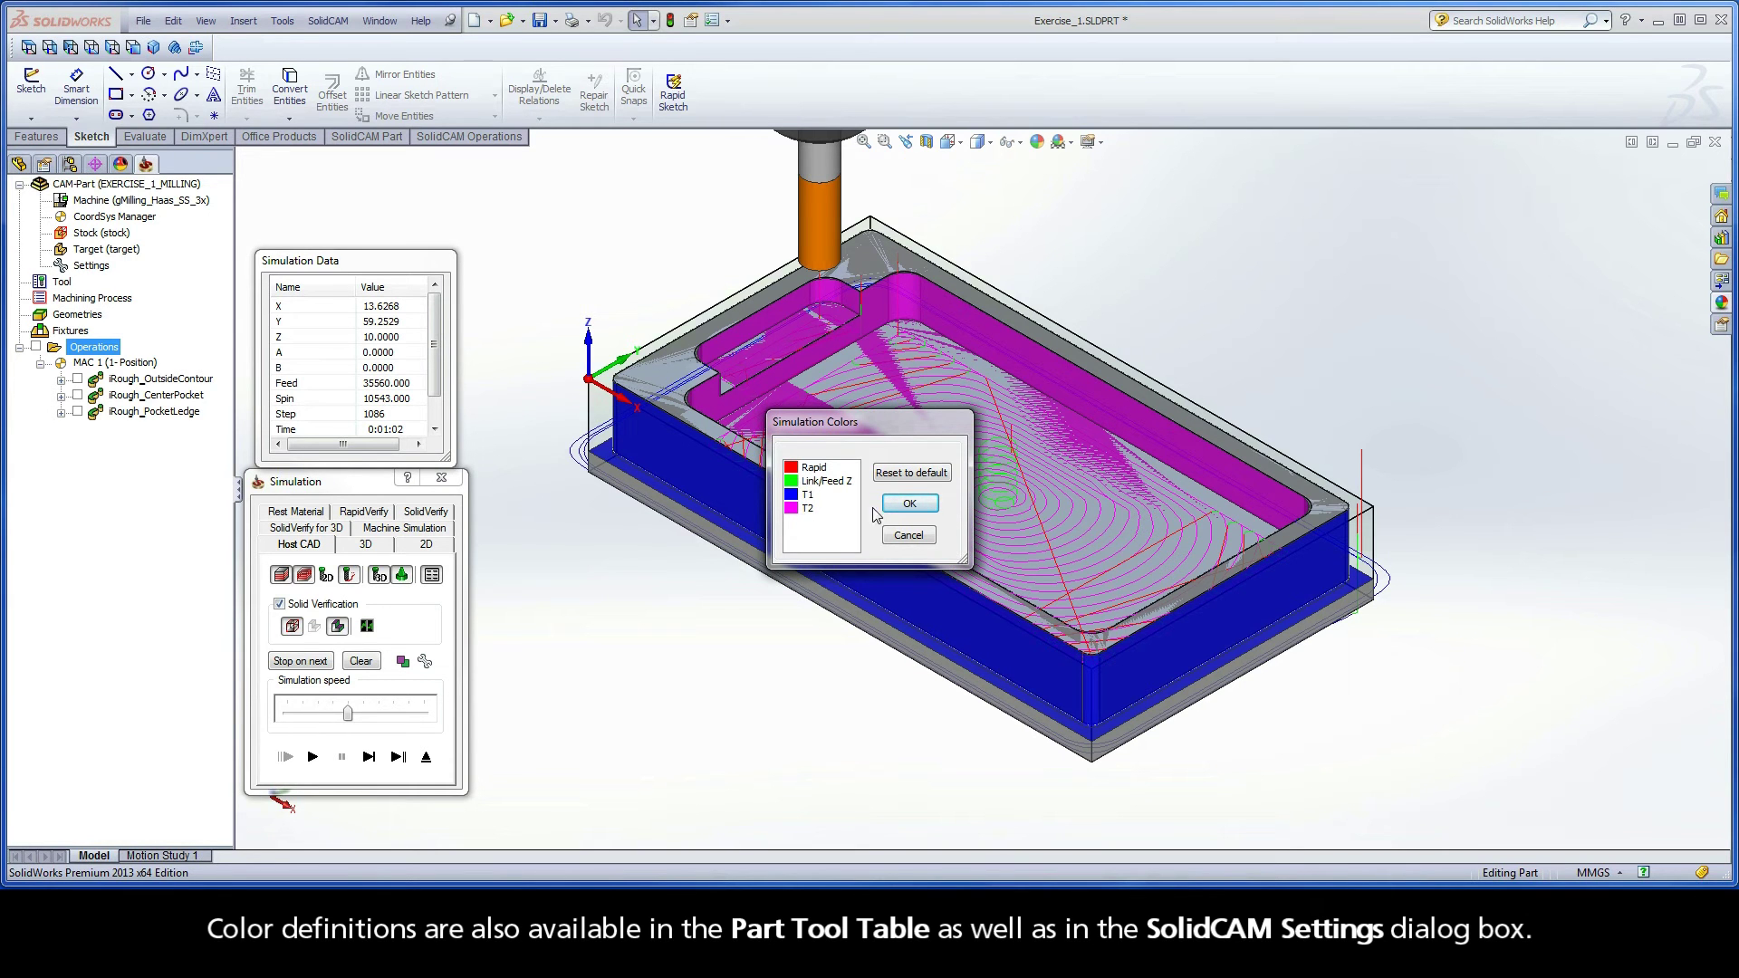
left_click(907, 504)
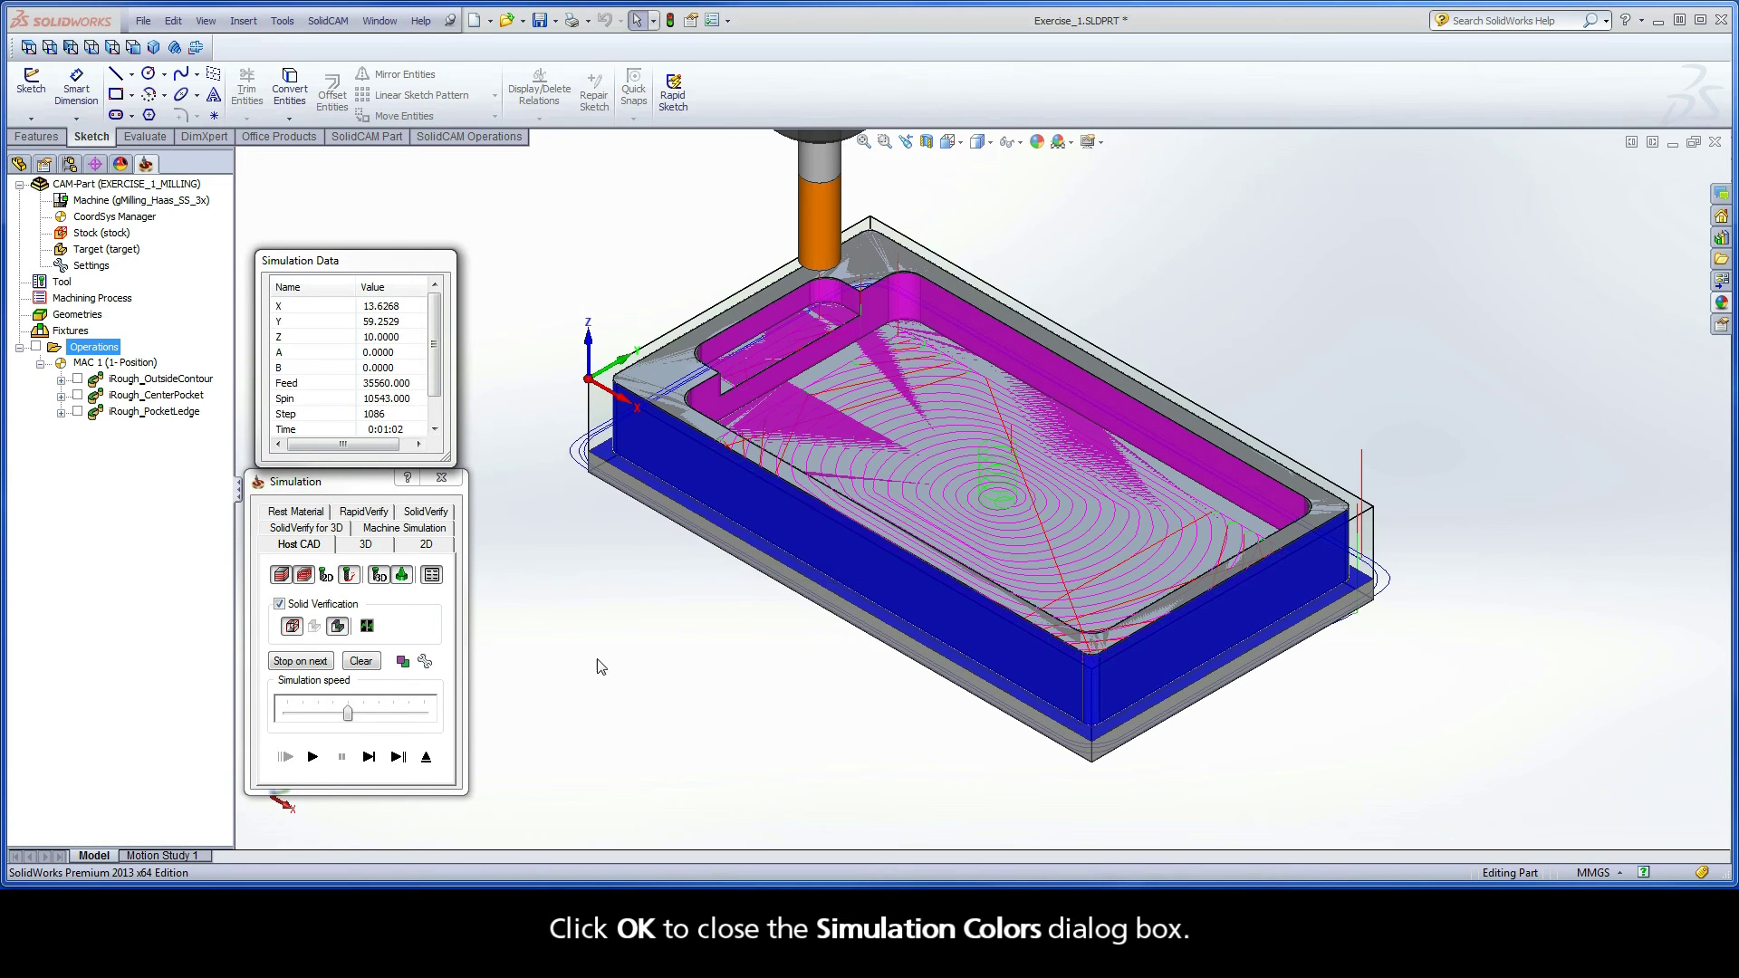
left_click(426, 664)
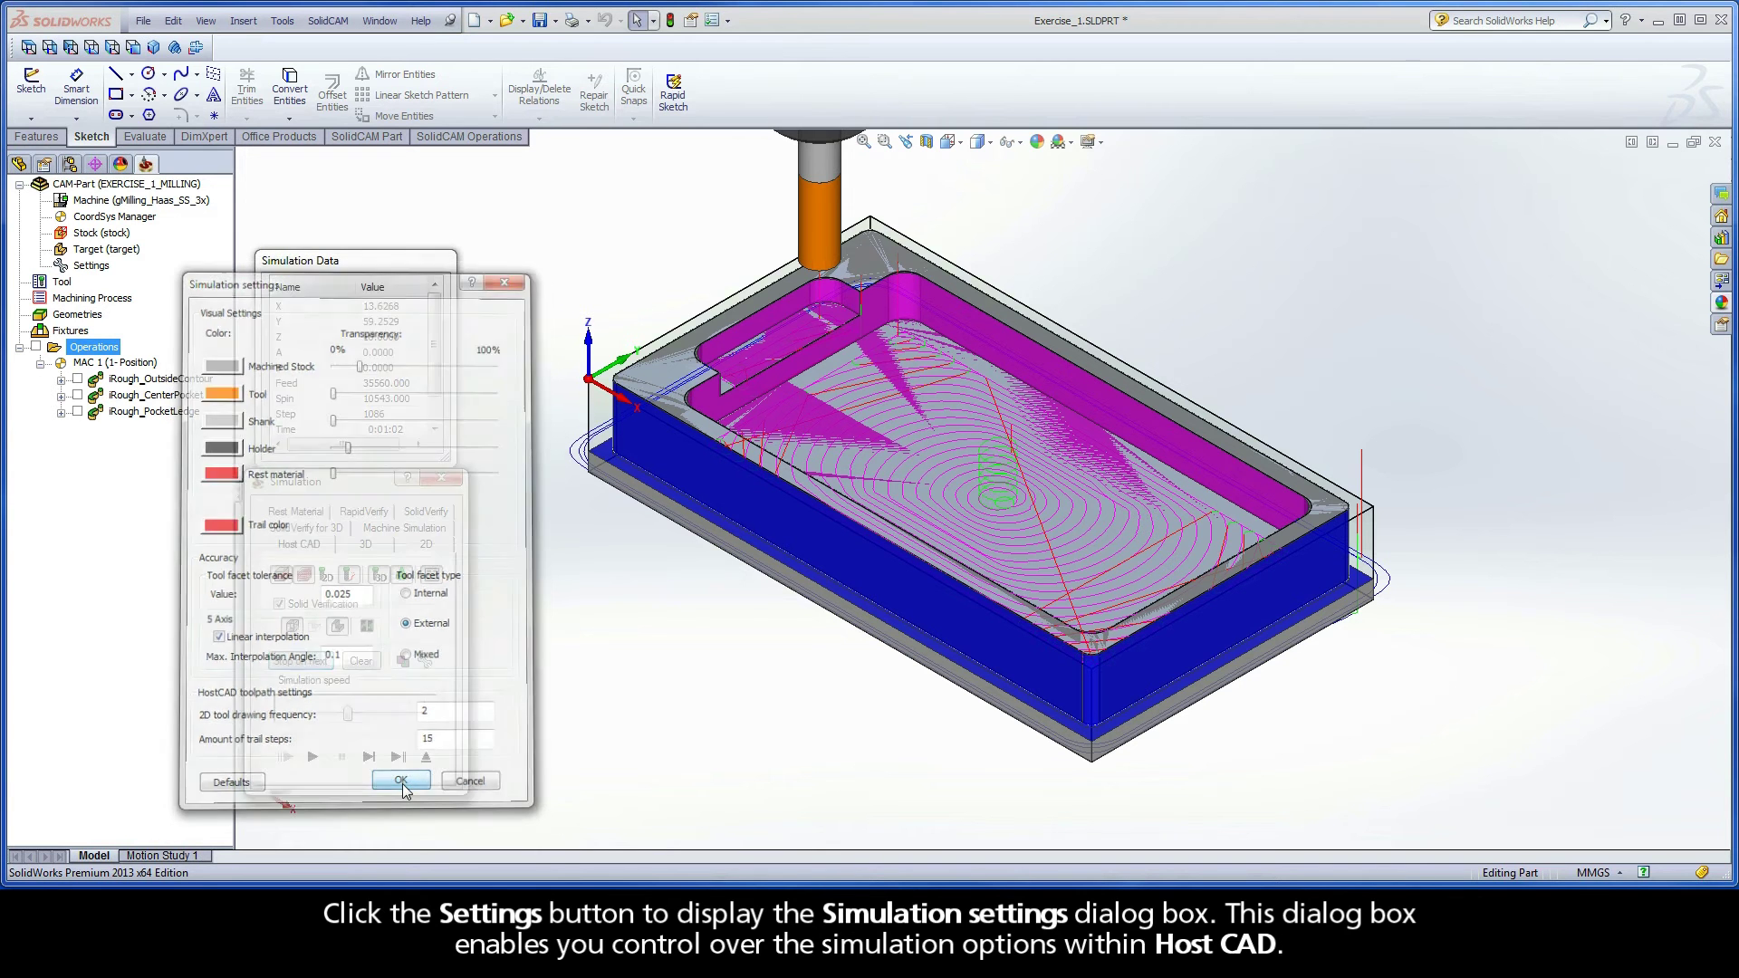
Switch to SolidVerify mode and play the full simulation, cutting contour, pocket and ledge.
left_click(425, 513)
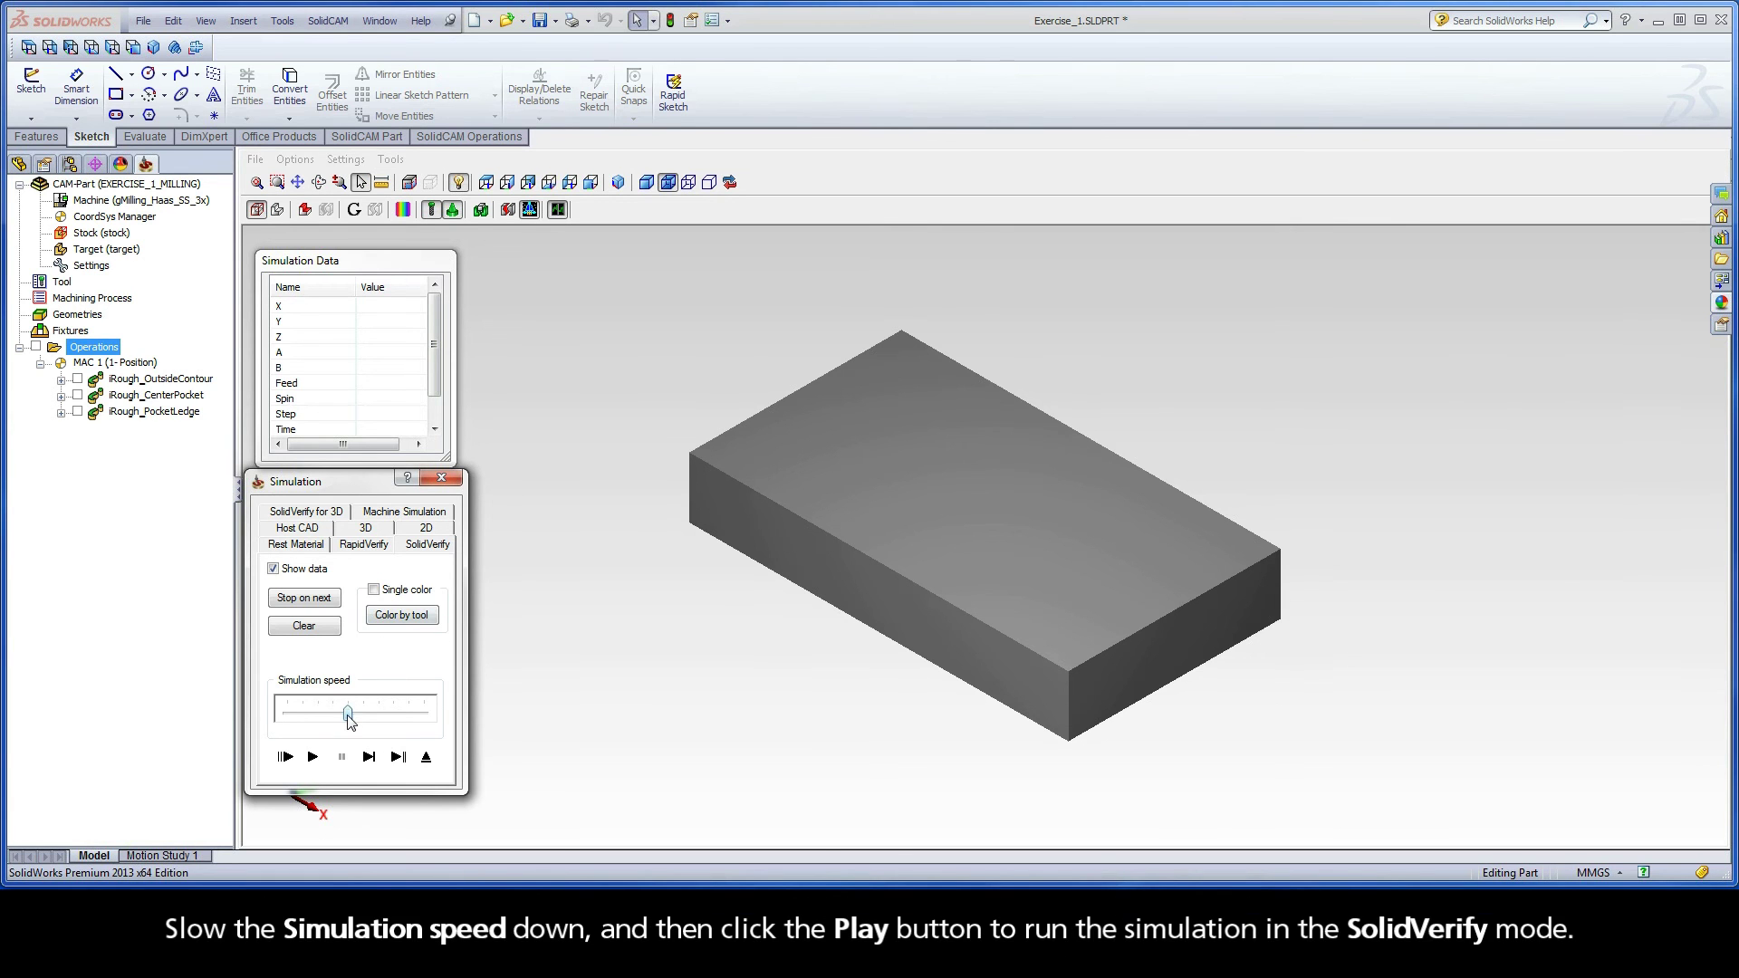
left_click(310, 758)
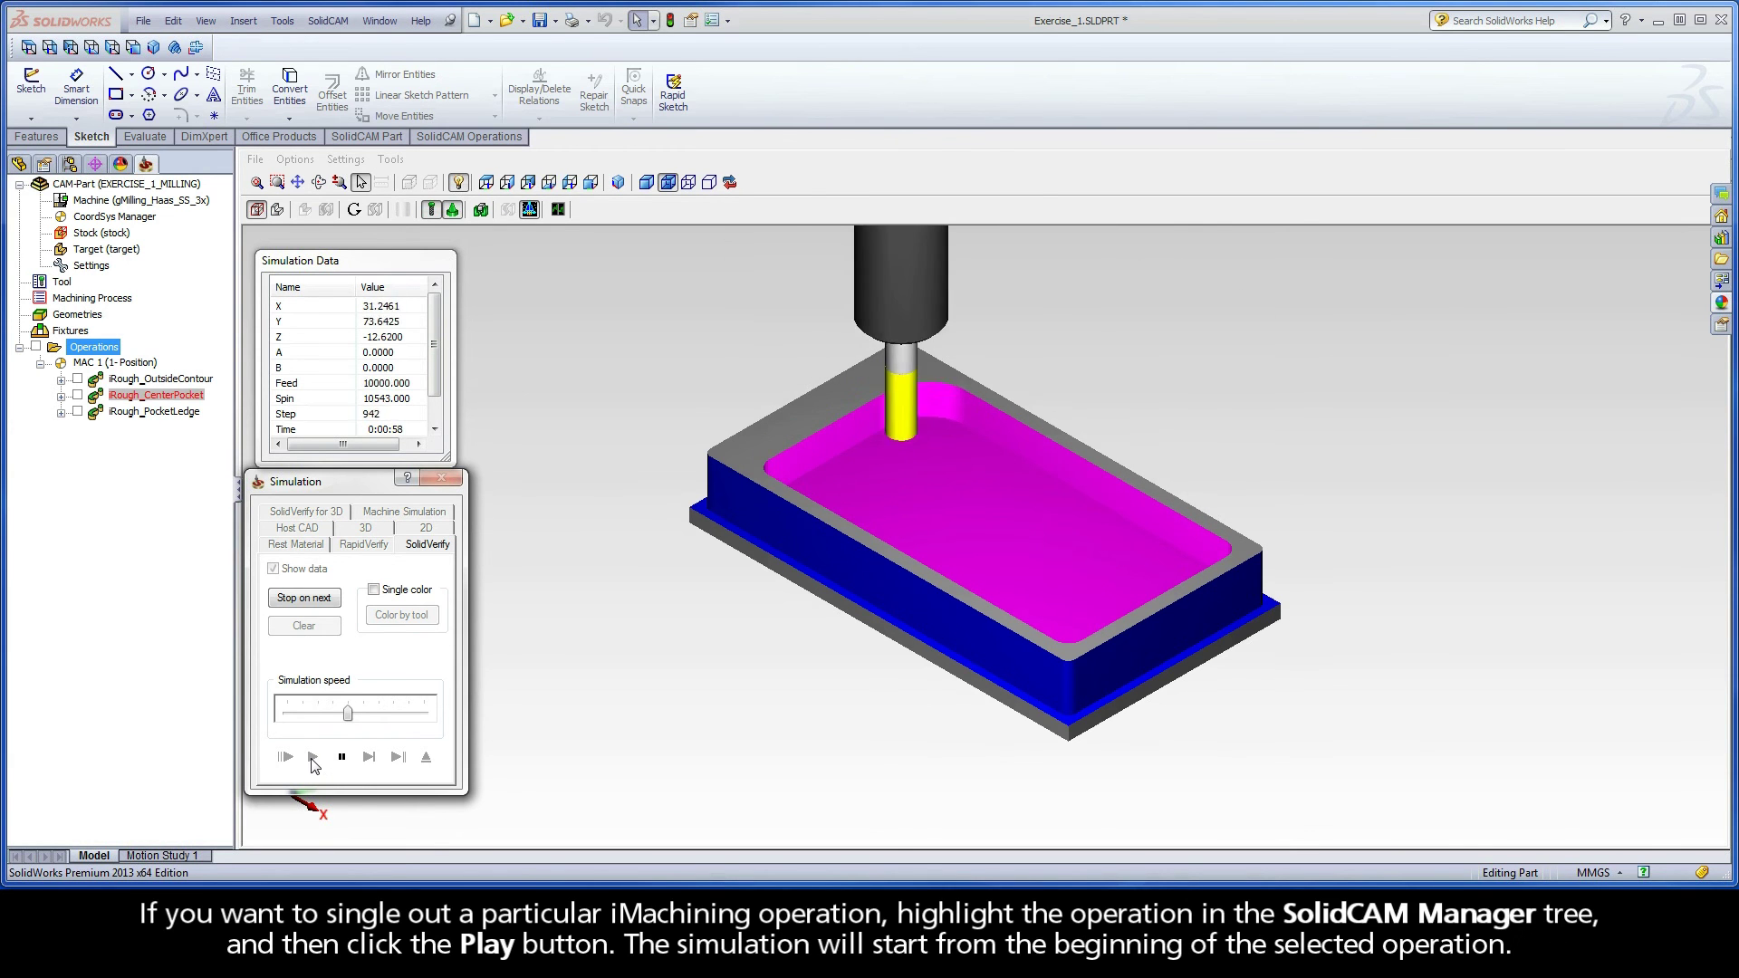
Simulate iRough_PocketLedge alone, pause, then simulate iRough_CenterPocket on its own.
left_click(146, 412)
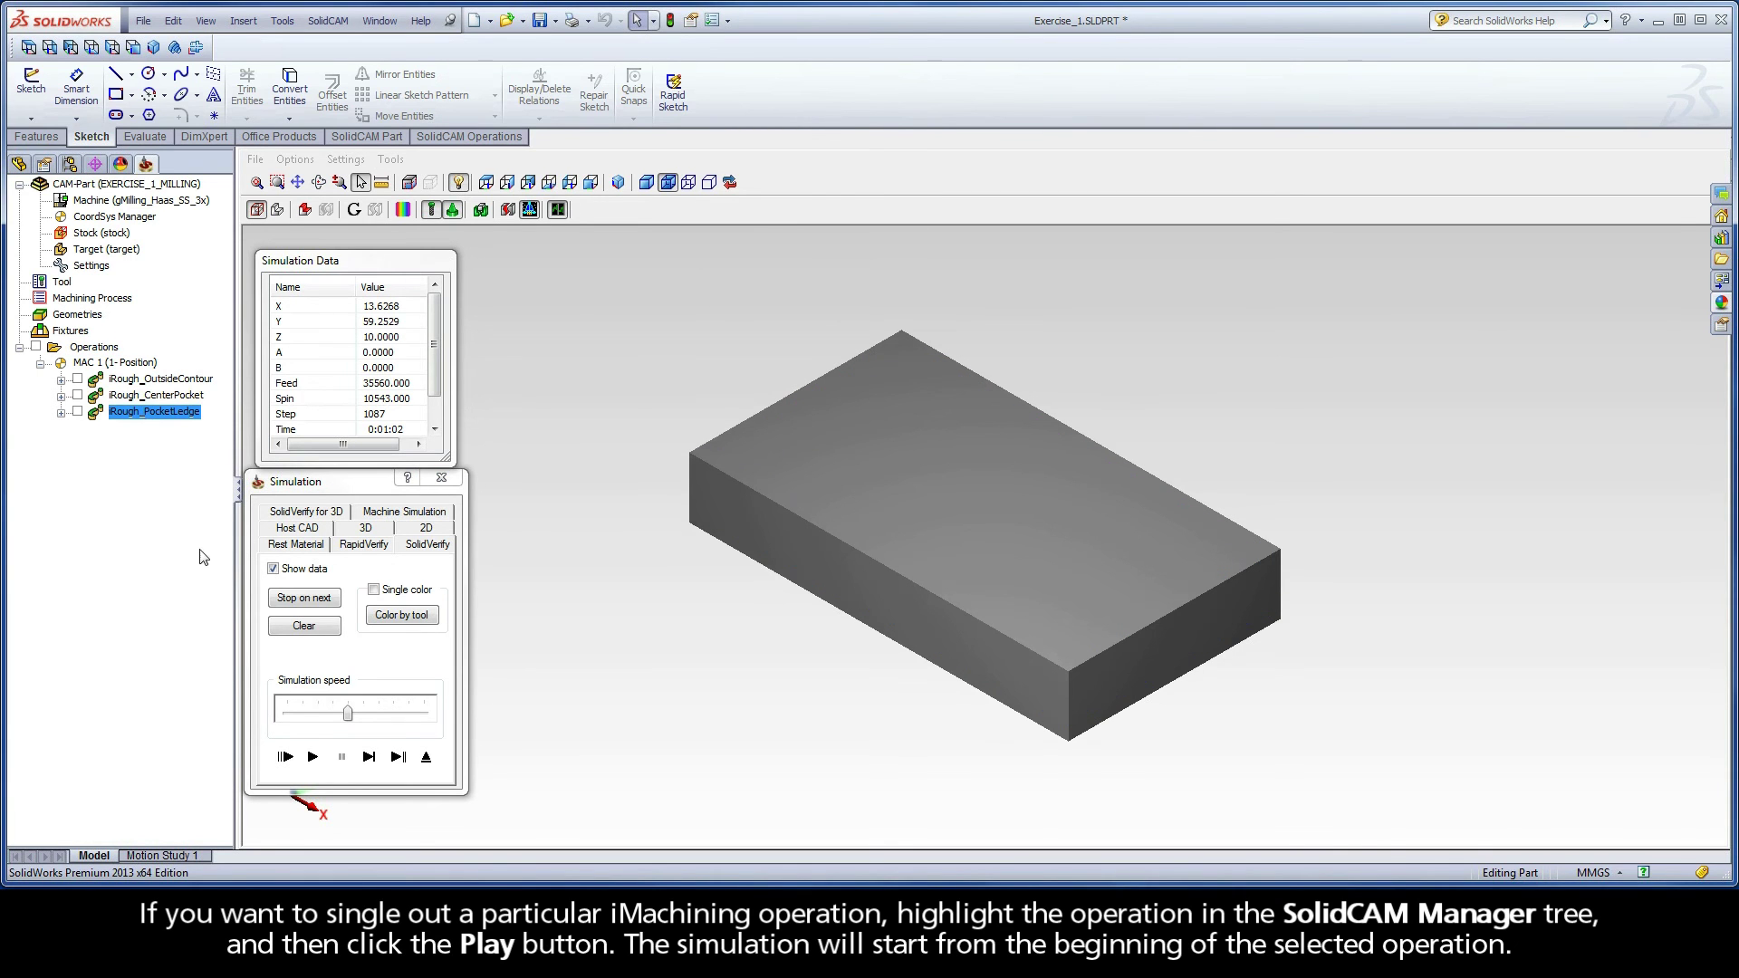
left_click(314, 756)
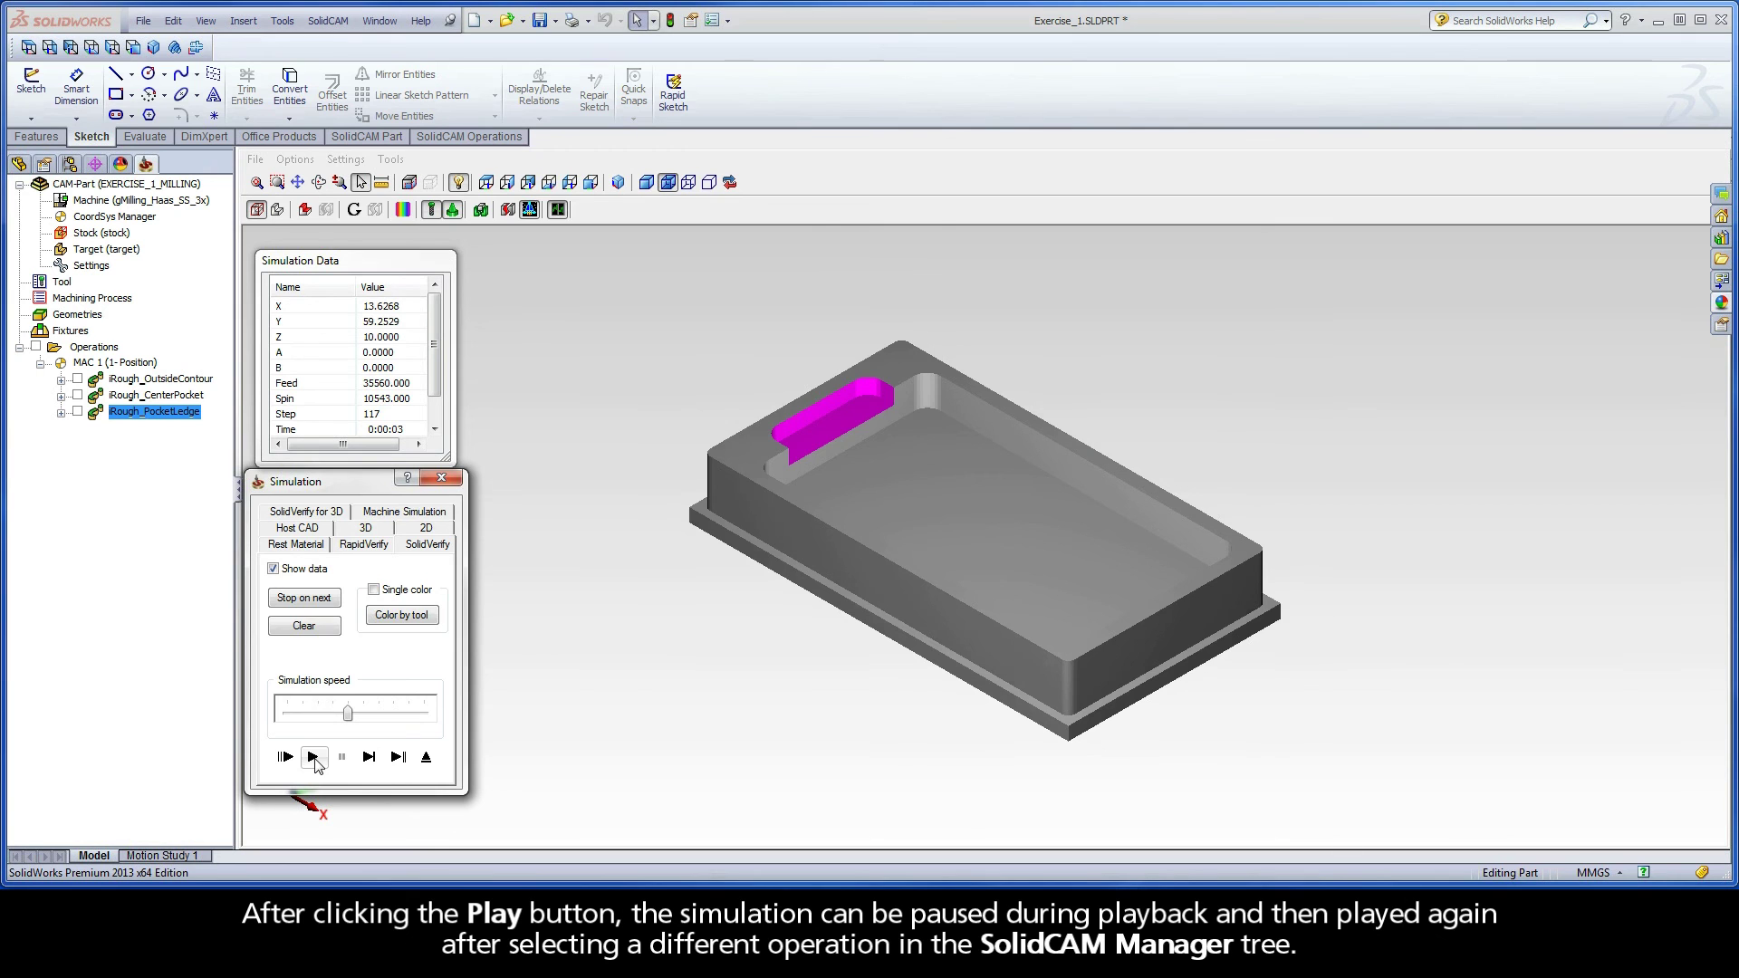
left_click(313, 756)
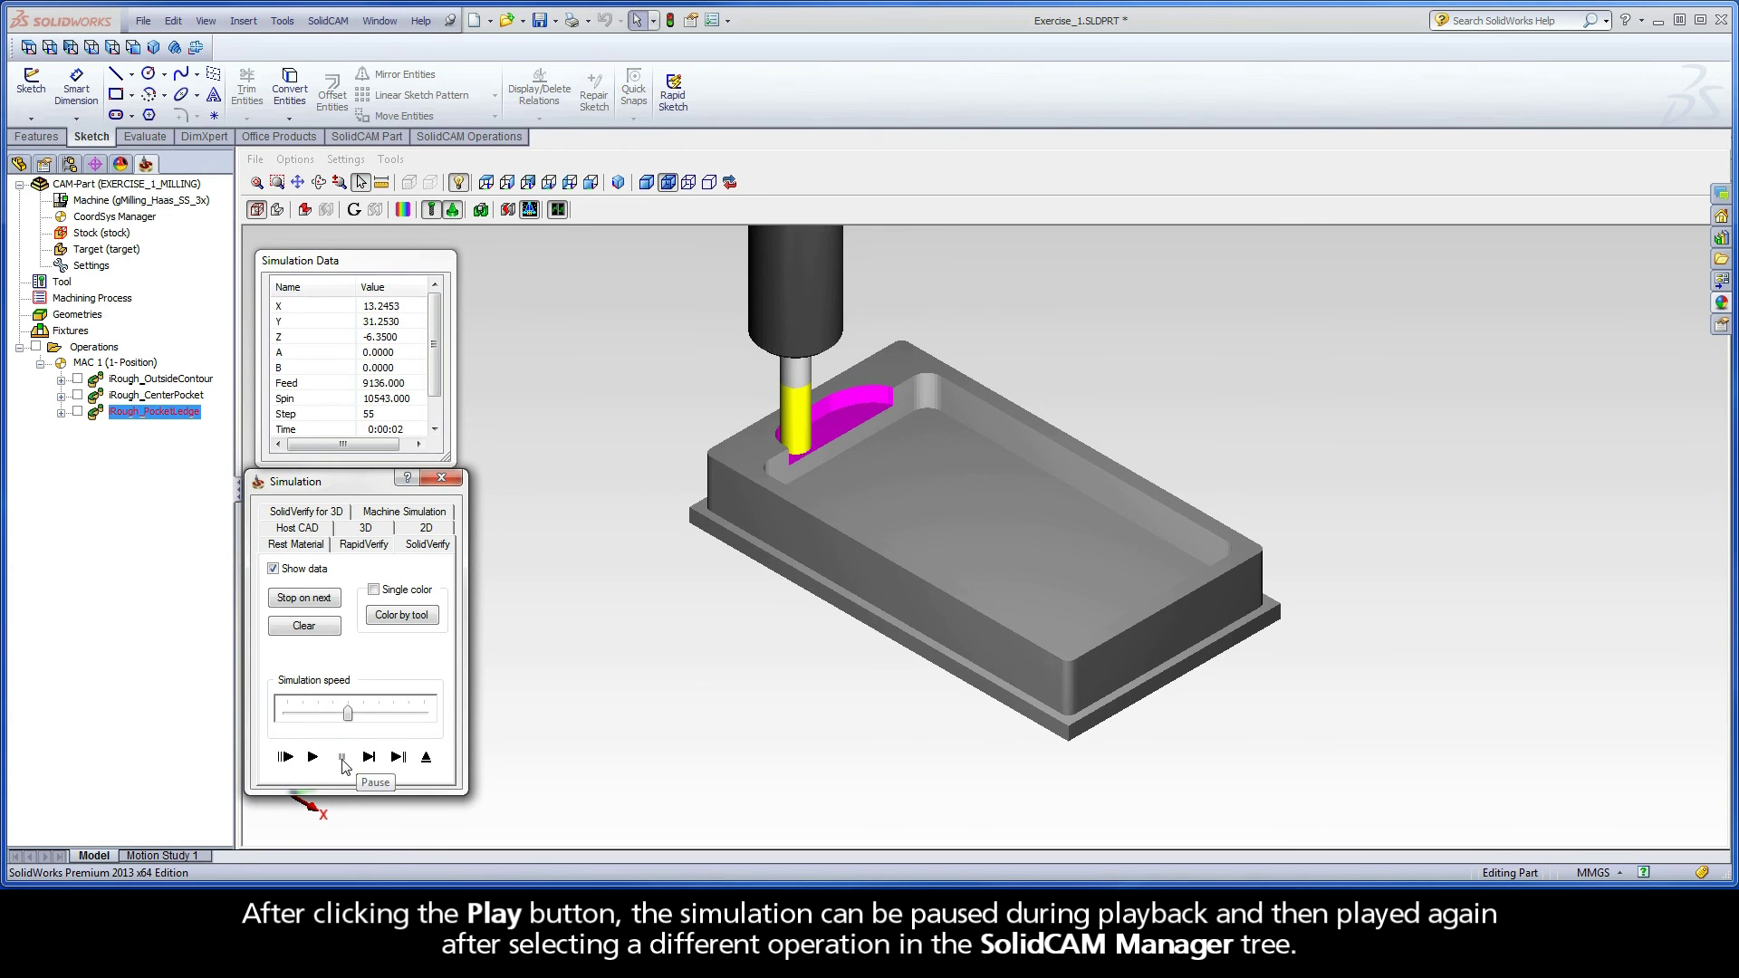
left_click(343, 759)
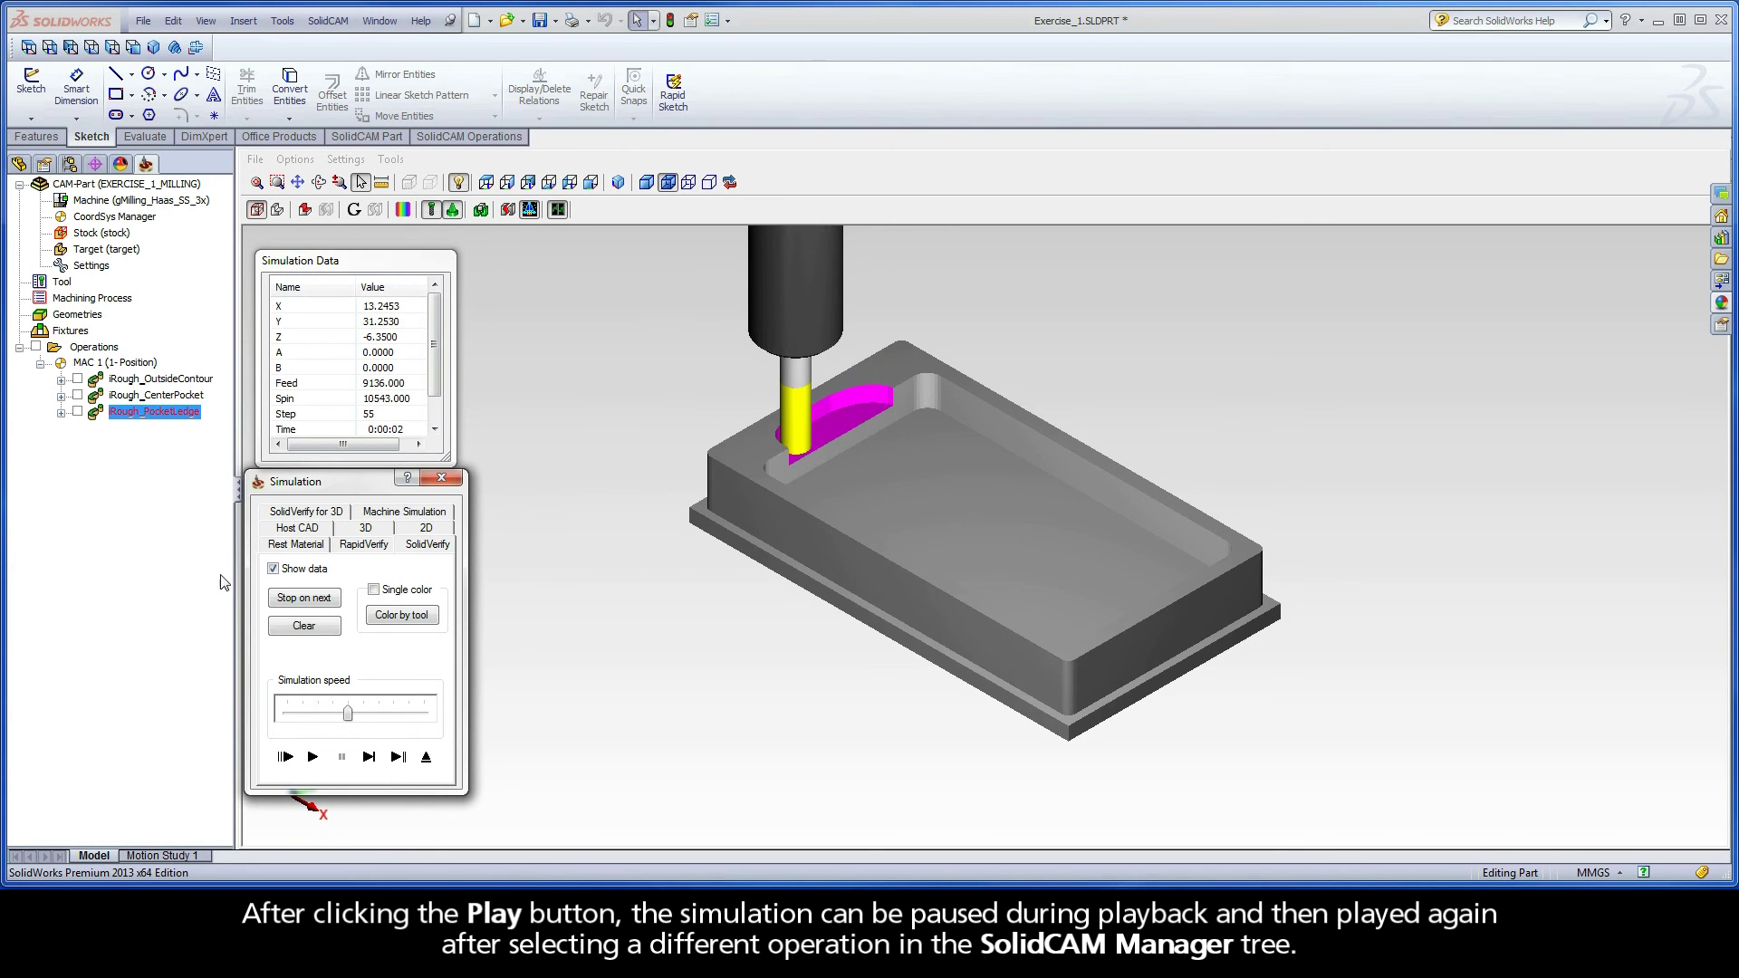
left_click(151, 396)
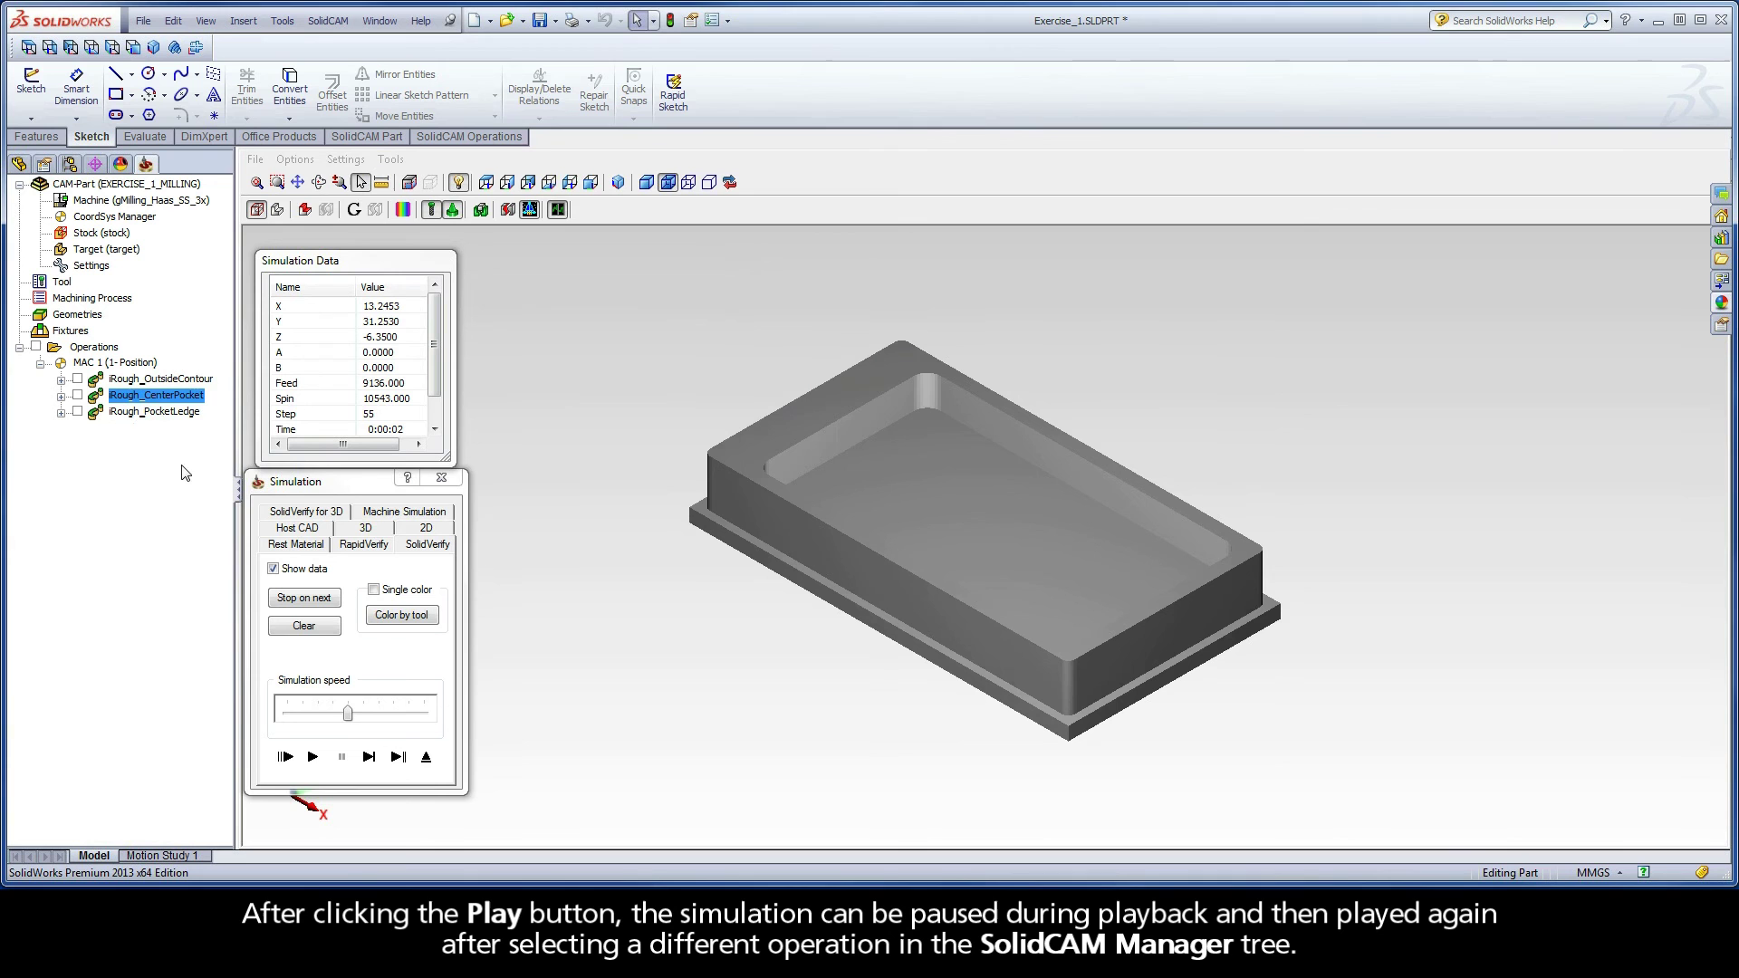
left_click(313, 756)
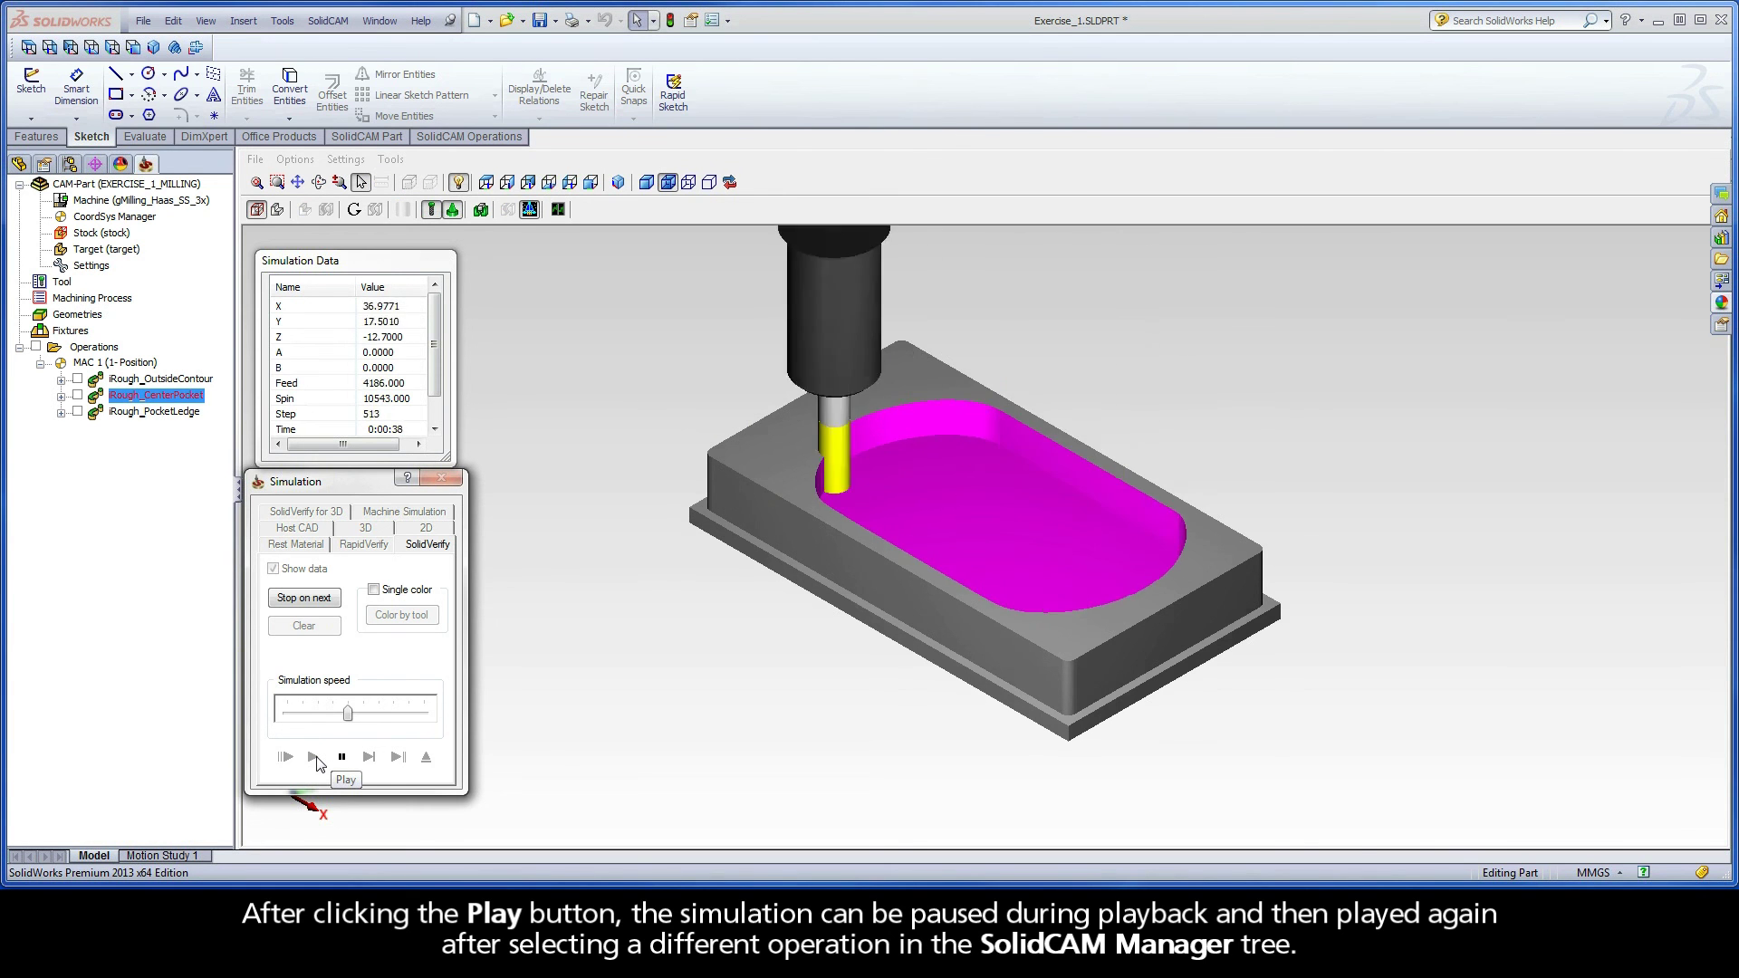
Set Stop on Next to Tool change and select all operations to simulate from the start.
left_click(303, 601)
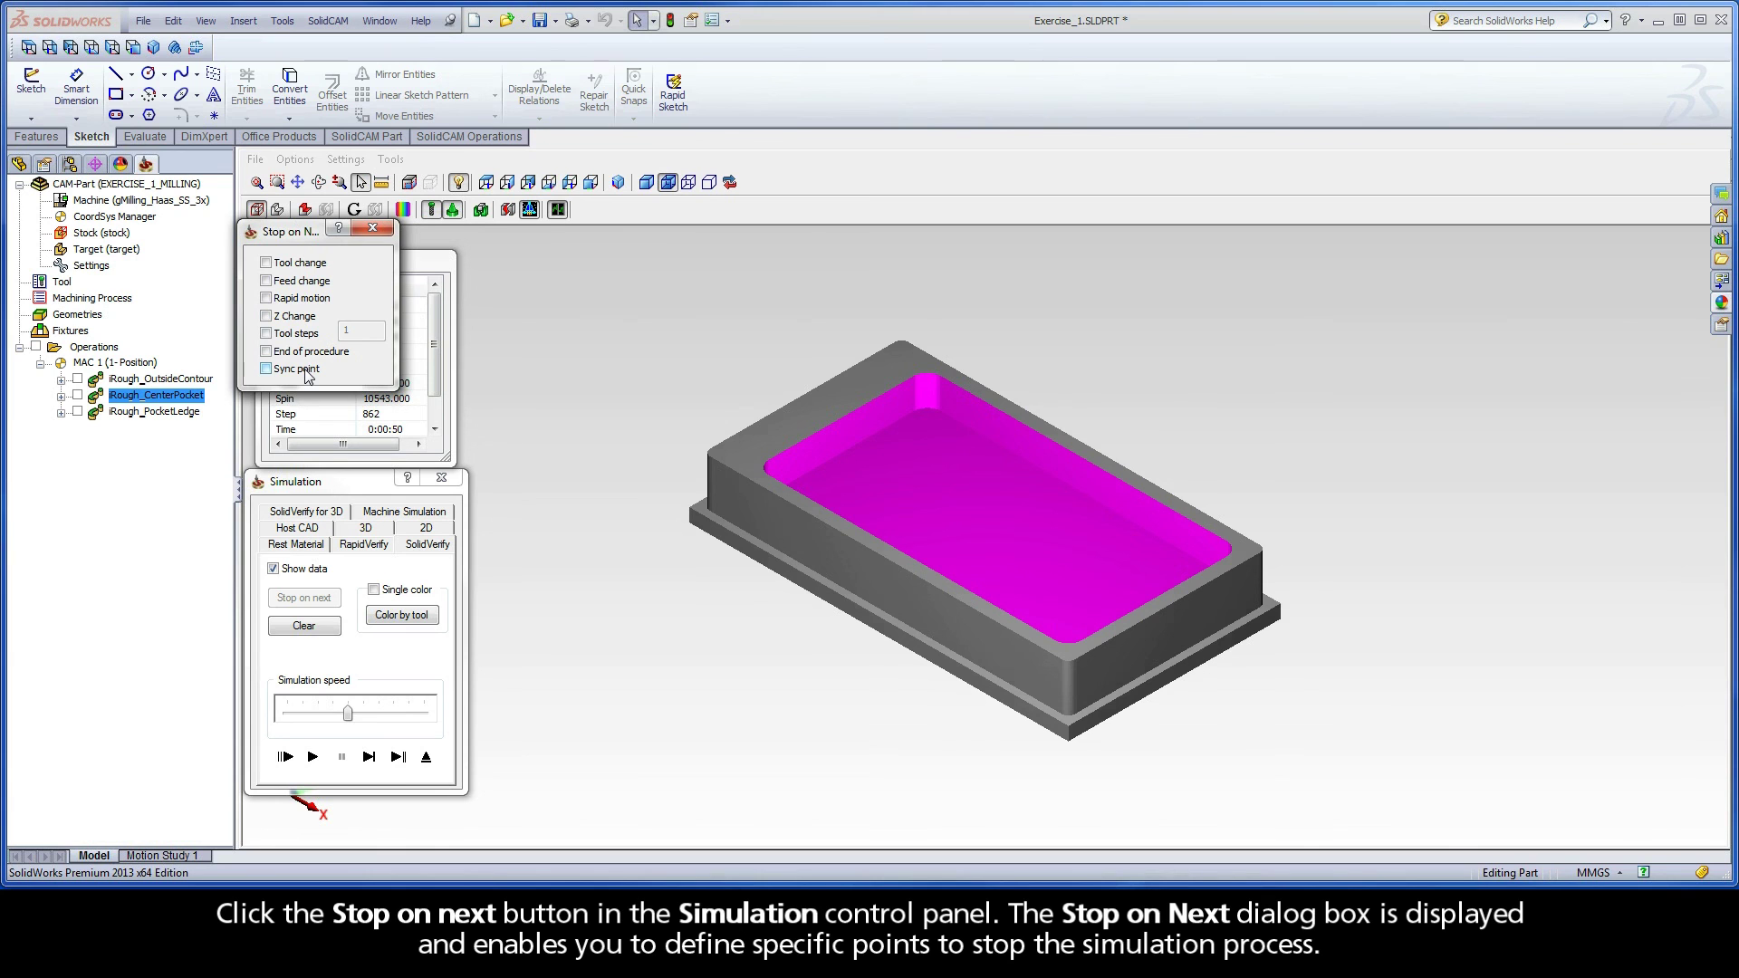
left_click(266, 263)
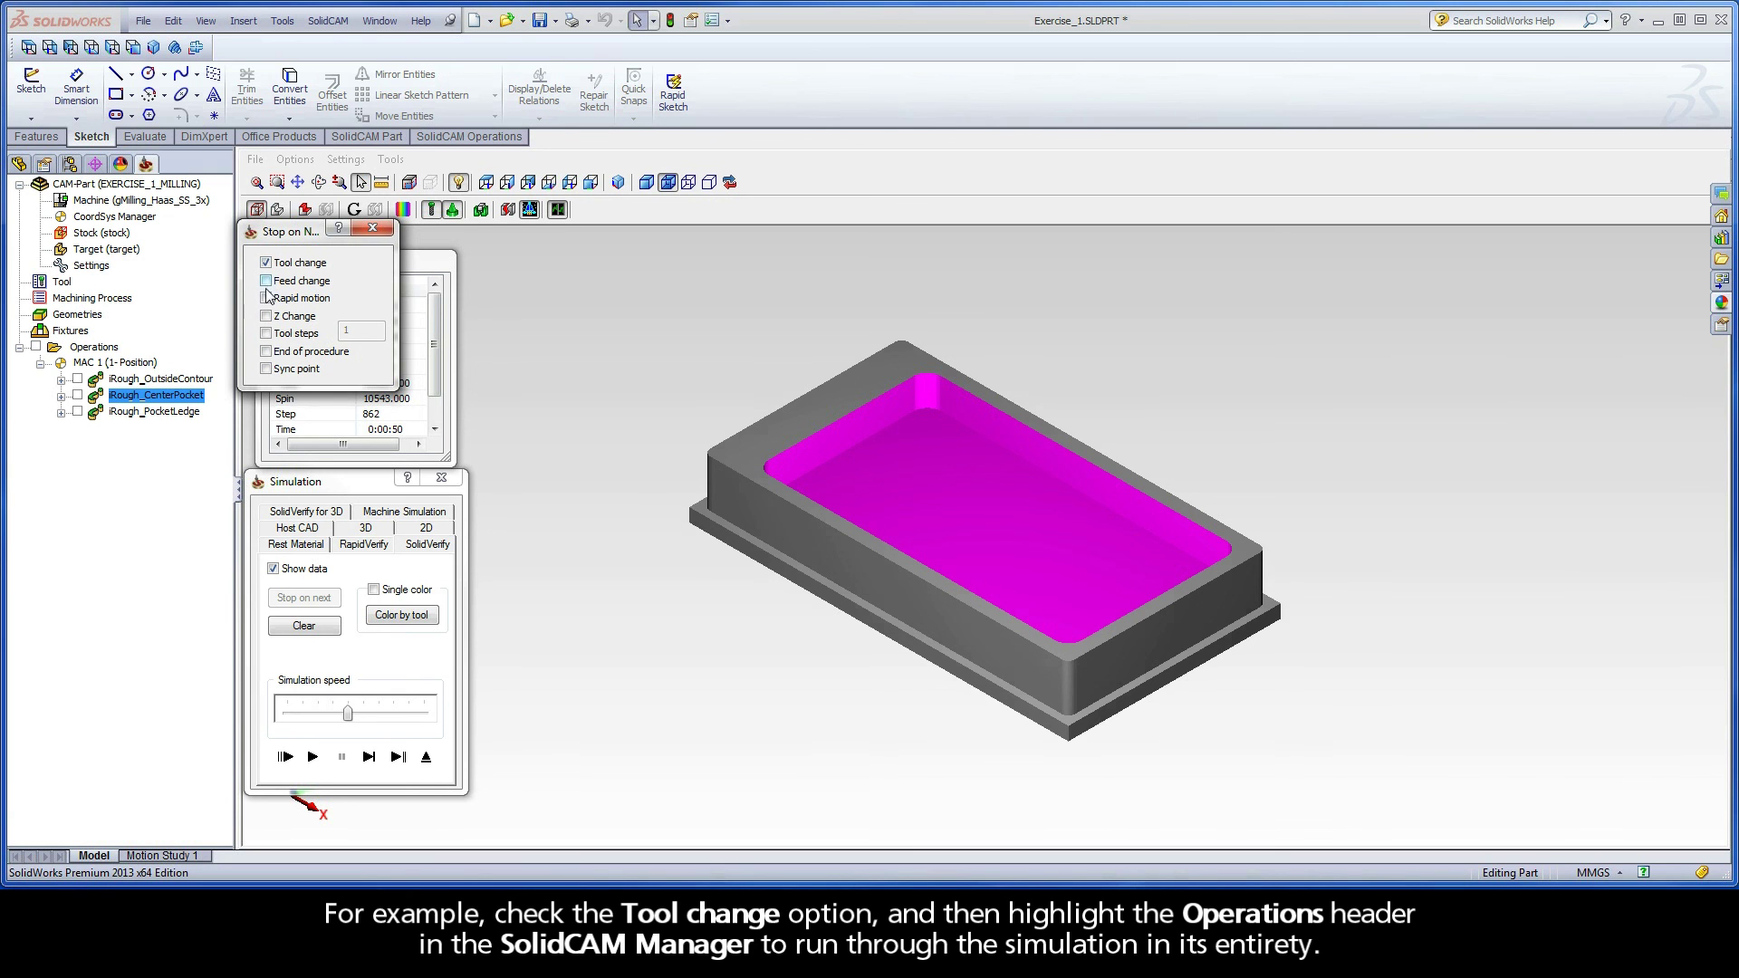
left_click(107, 351)
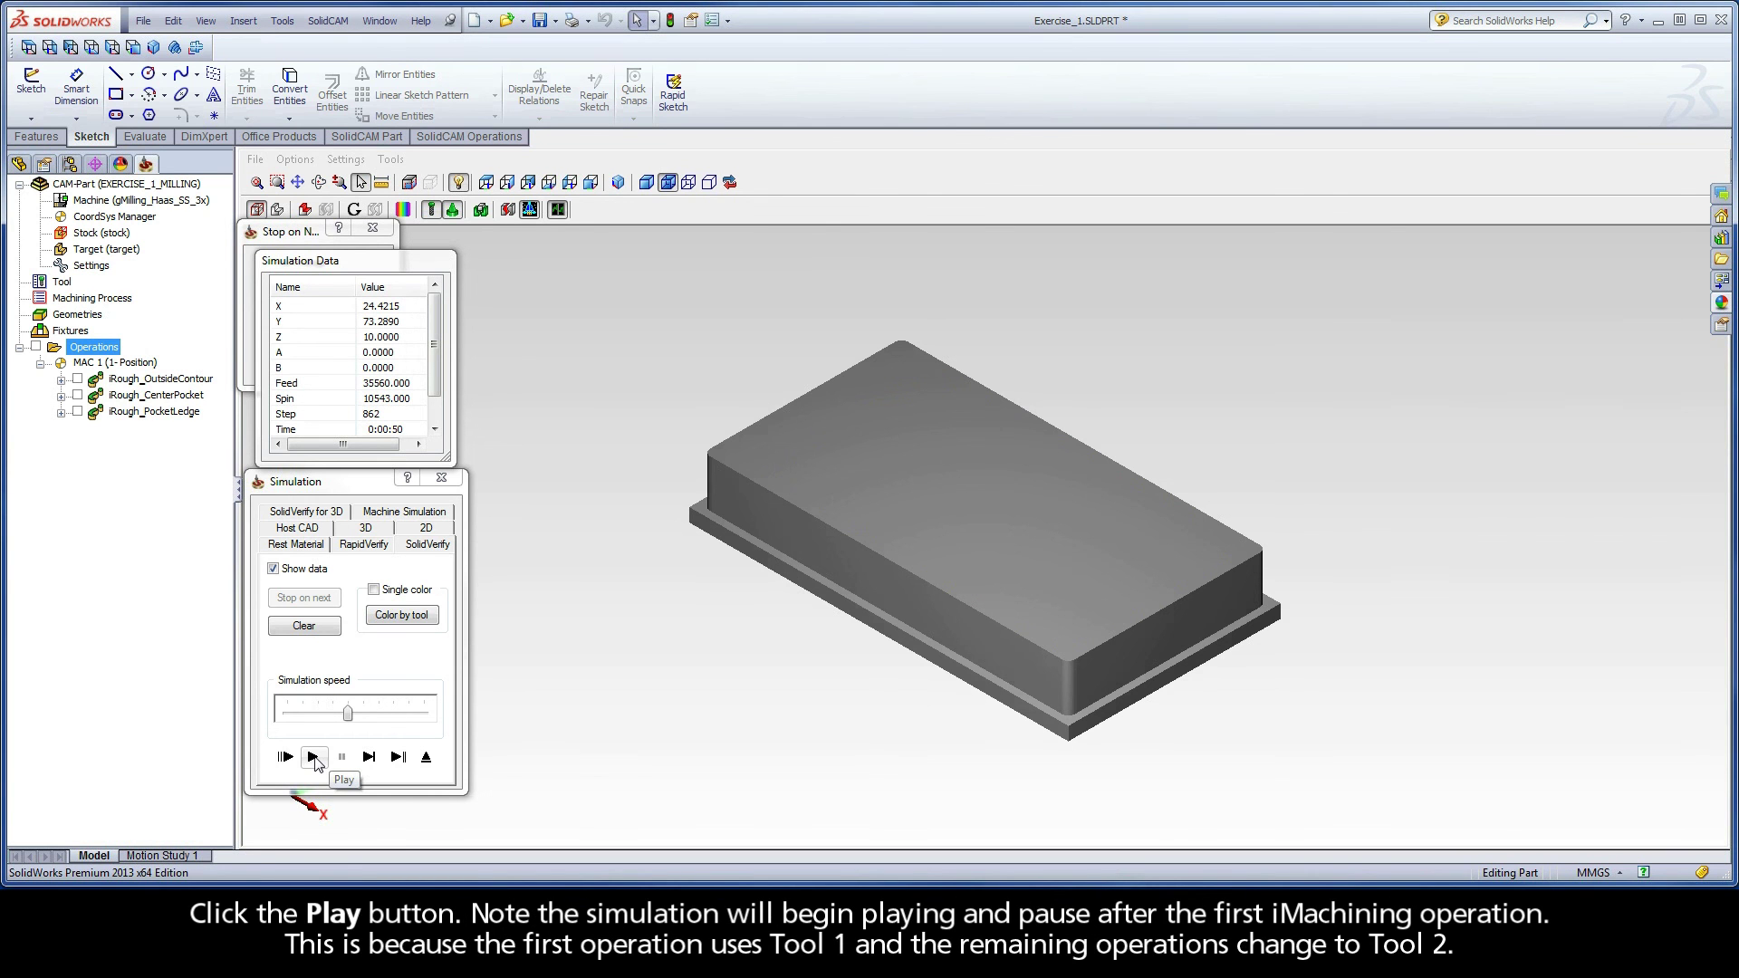
Play the SolidVerify simulation past the tool-change stop to cut the center pocket and ledge.
left_click(313, 758)
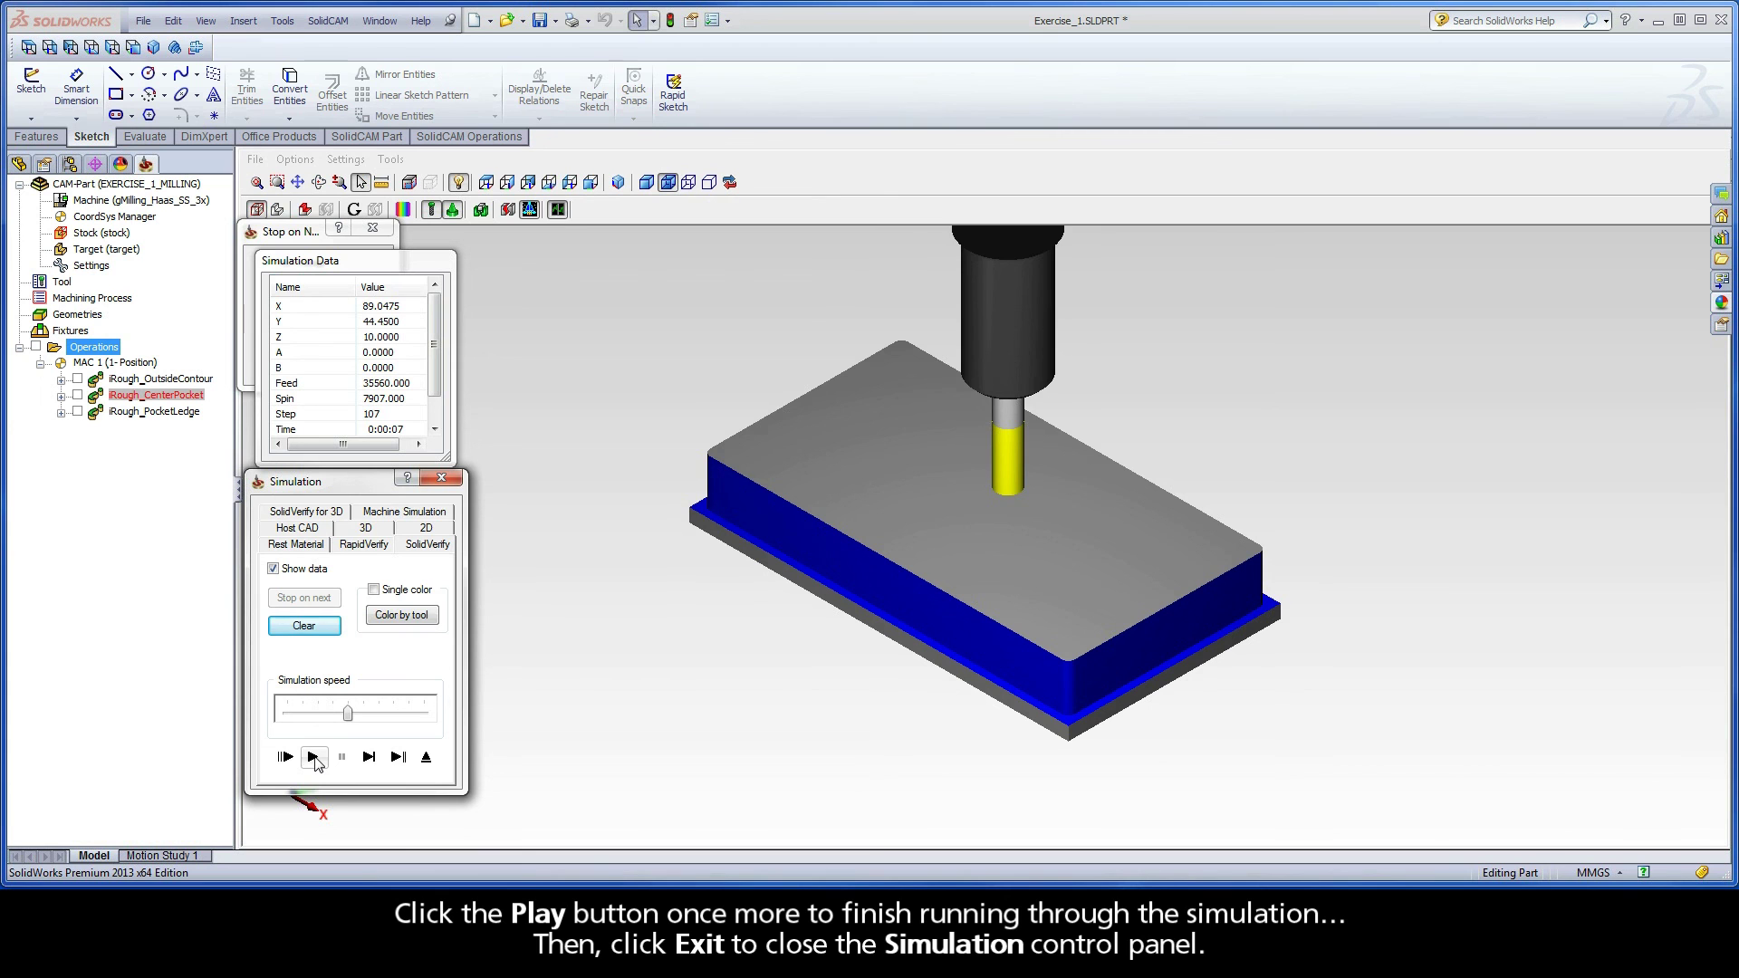
left_click(314, 759)
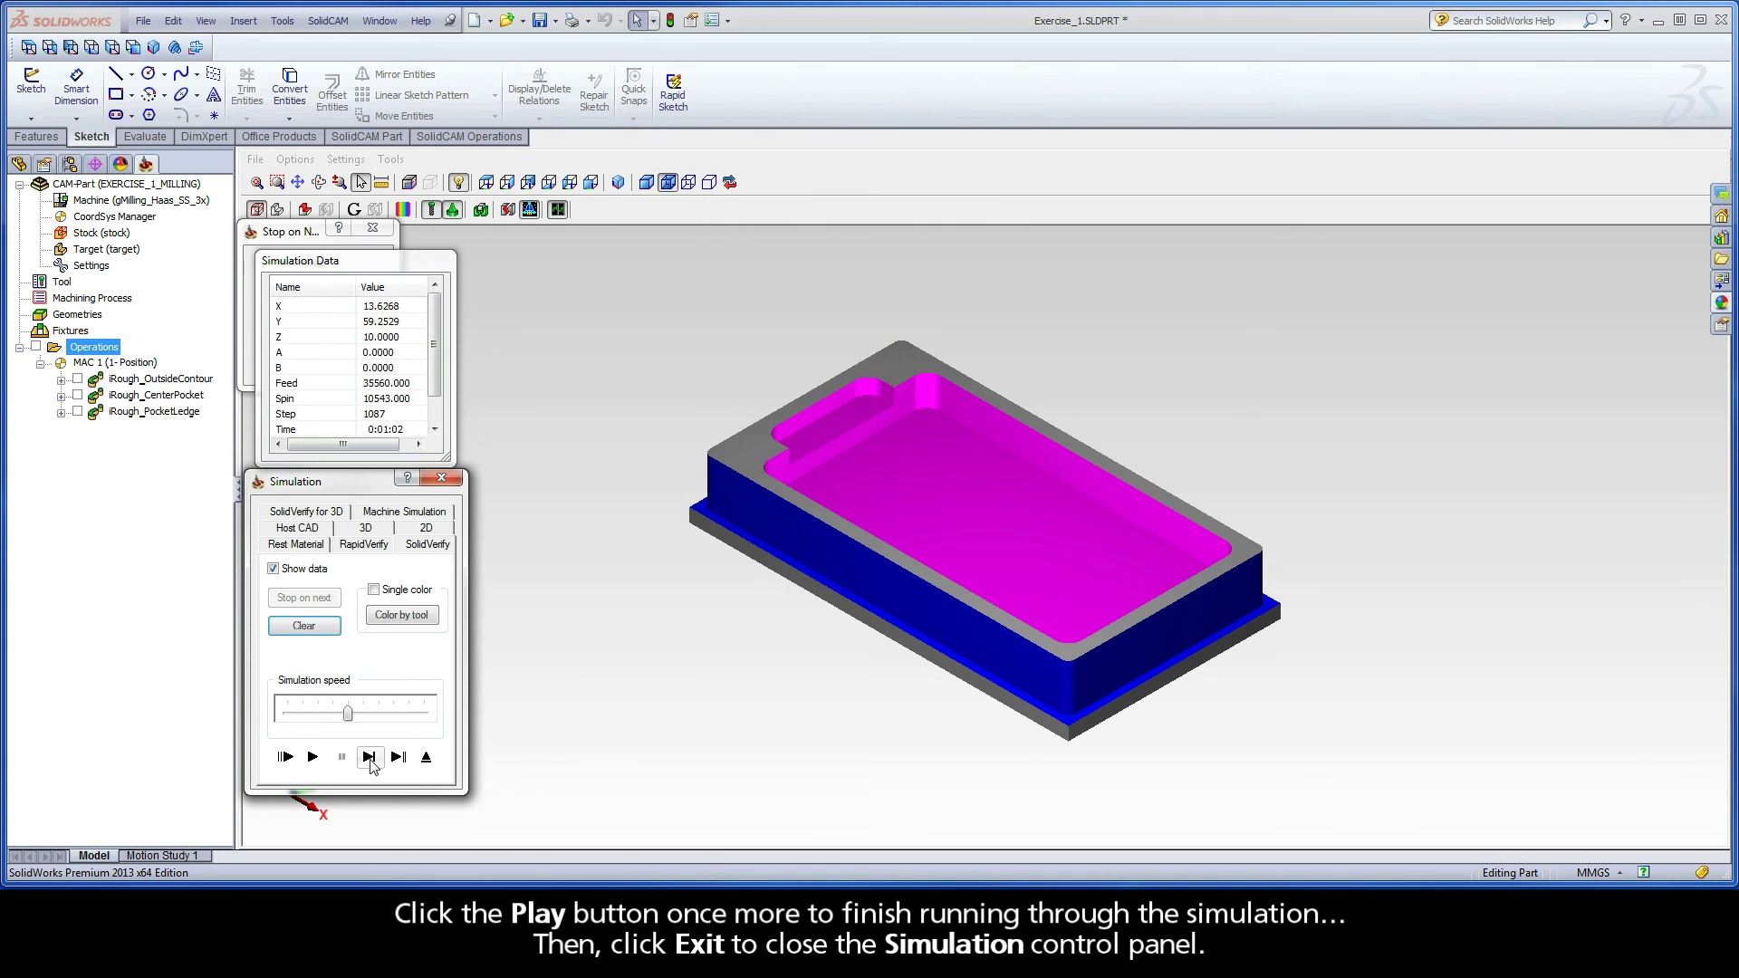
left_click(425, 757)
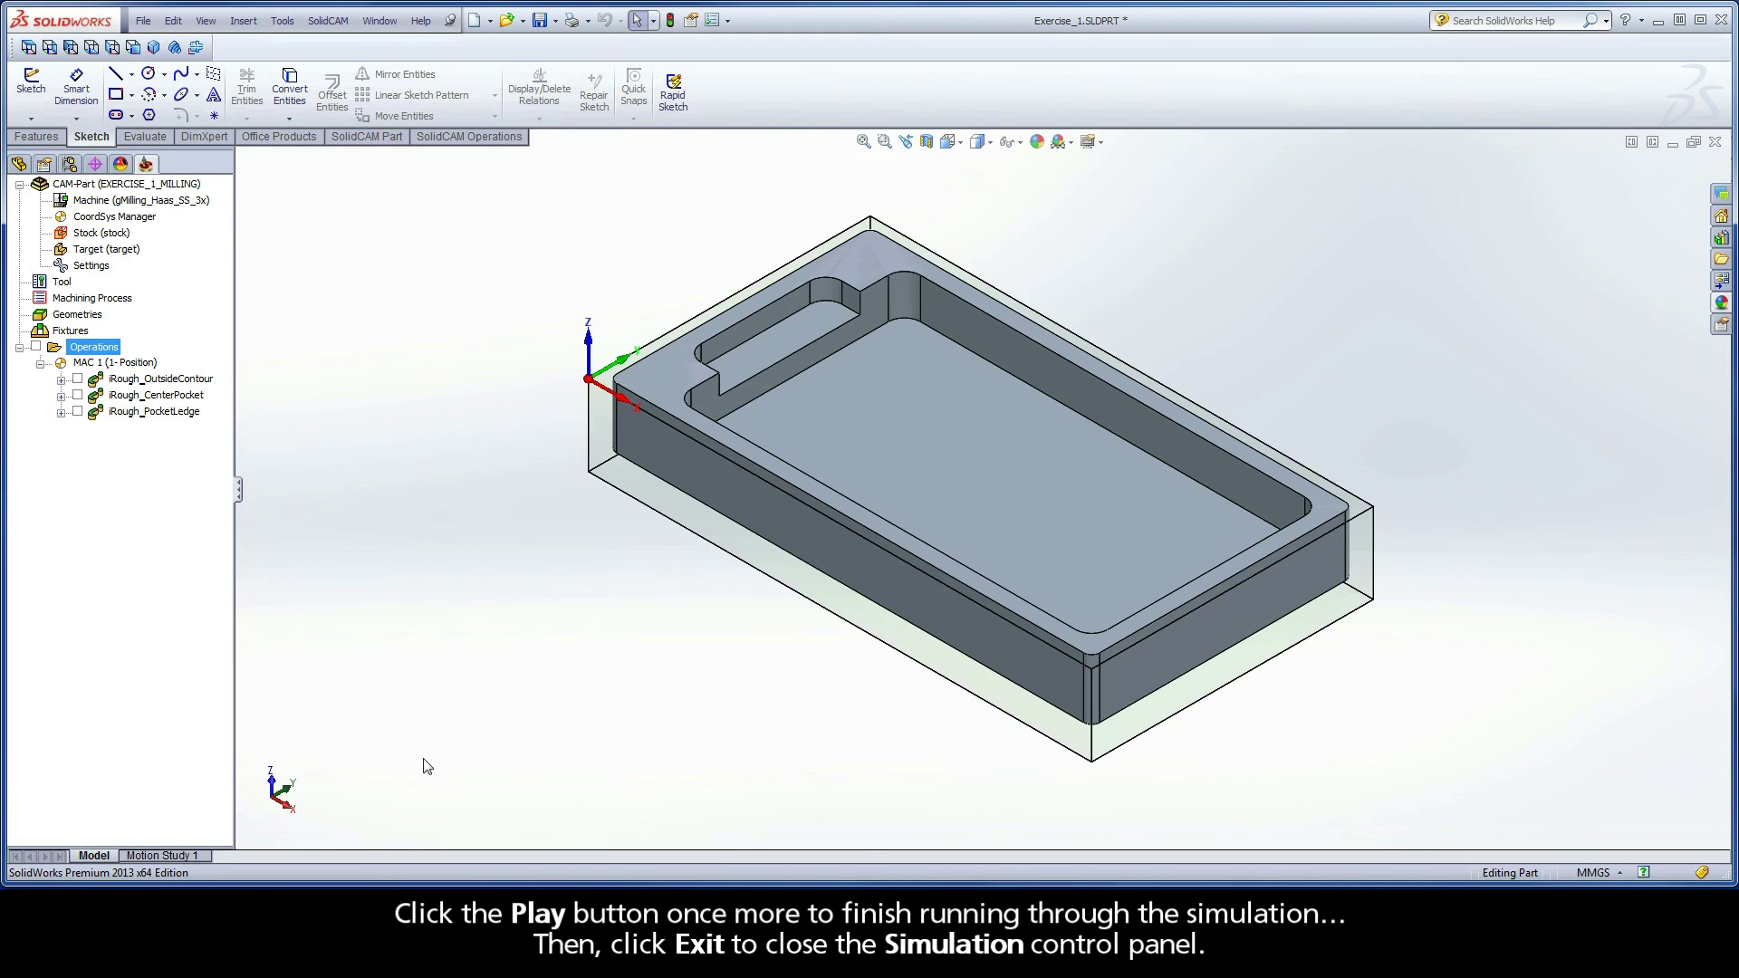